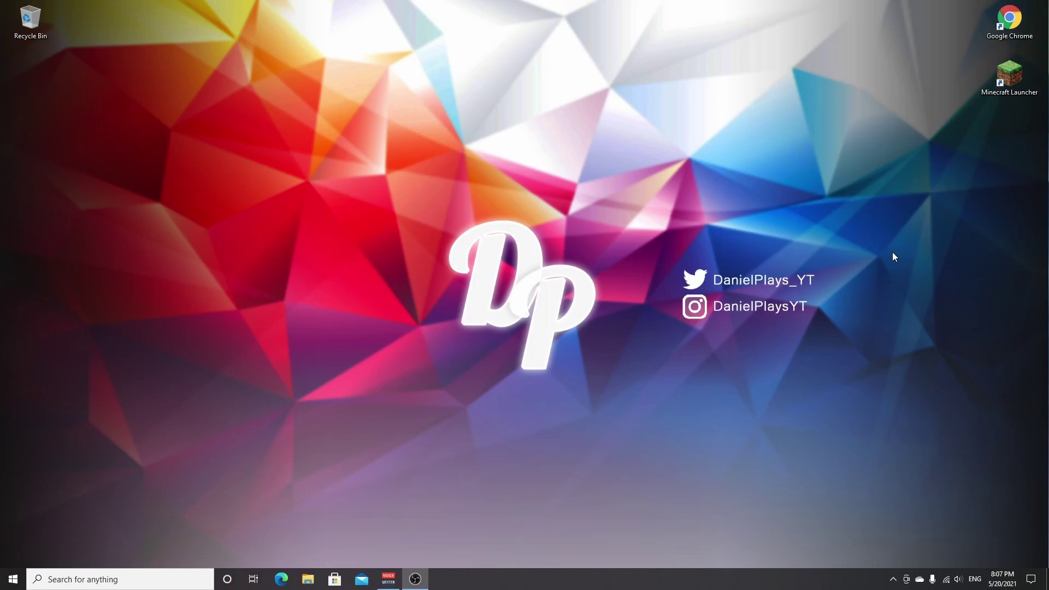
Launch the latest release 1.16.5 of Minecraft: Java Edition once from the Minecraft Launcher, and quit the game from its title screen
{"action": "double_click", "coordinate": [1009, 97]}
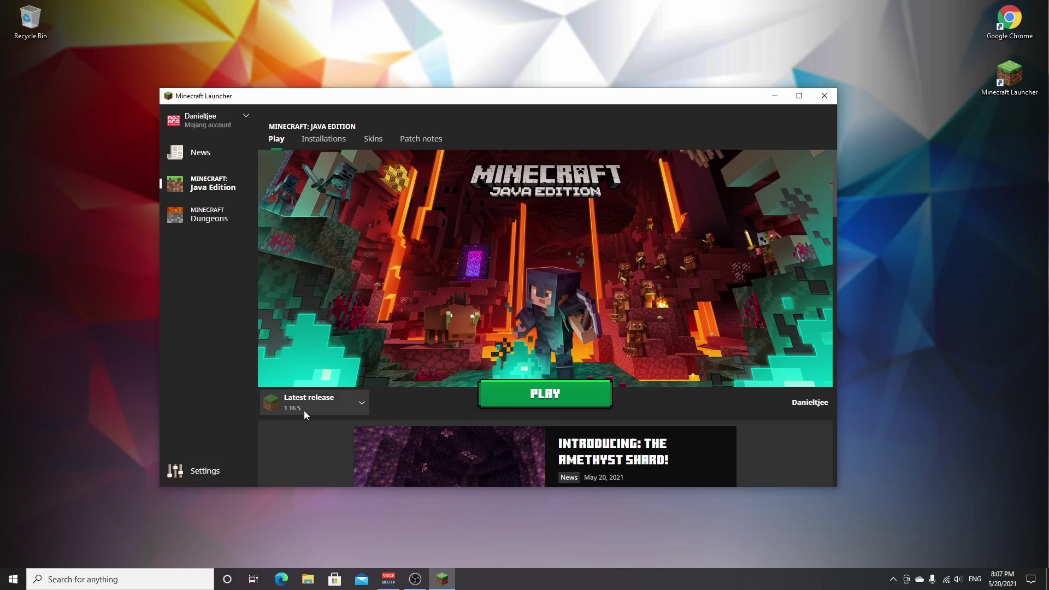
{"action": "left_click", "coordinate": [545, 396]}
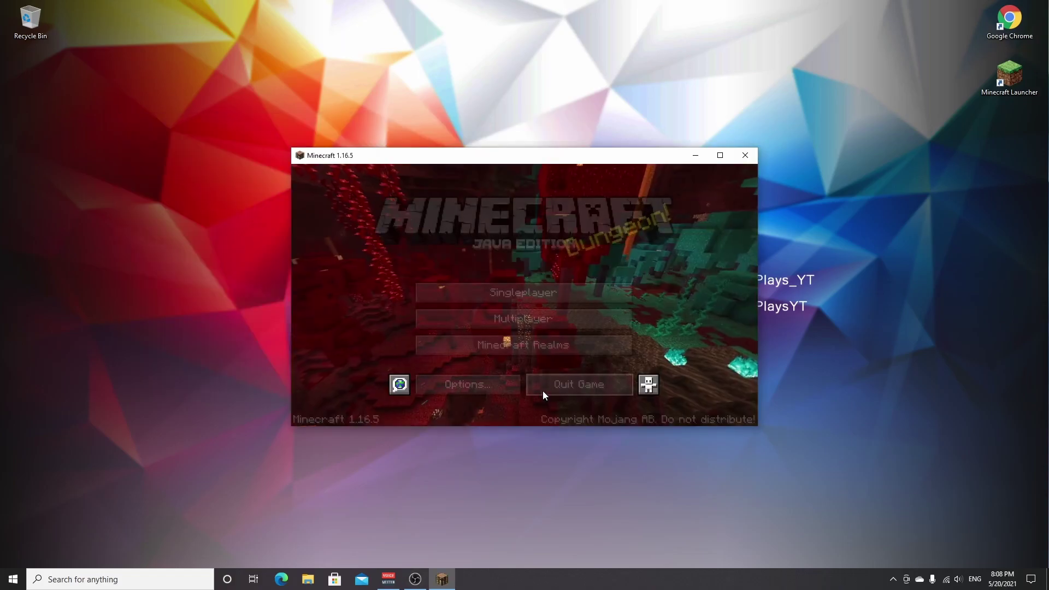
{"action": "left_click", "coordinate": [575, 386]}
Switch to Google Chrome, search for "forge mod loader" and open the Minecraft Forge downloads page
{"action": "double_click", "coordinate": [1015, 30]}
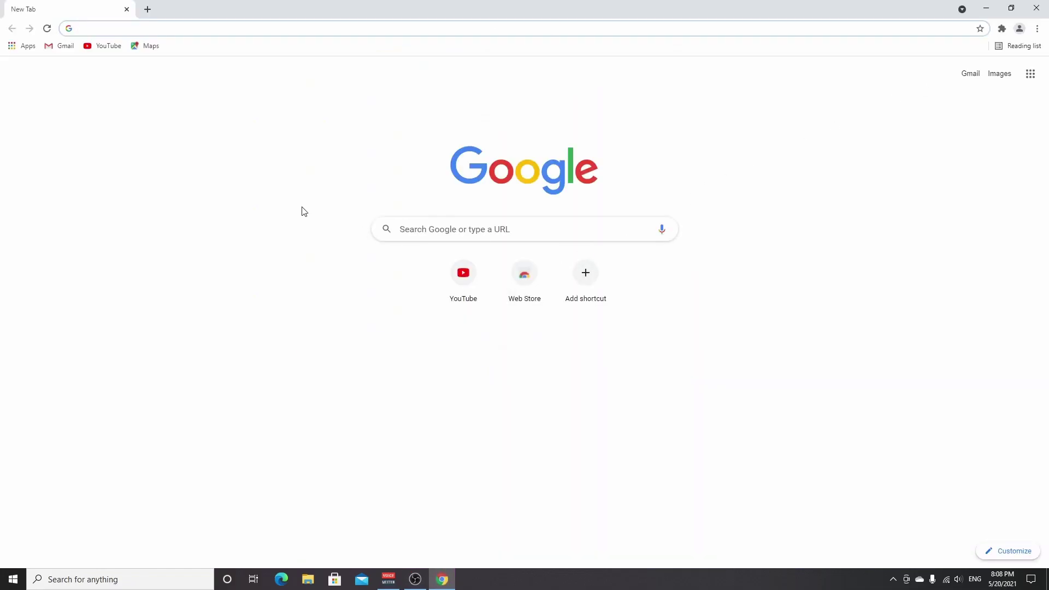
{"action": "type", "text": "forge"}
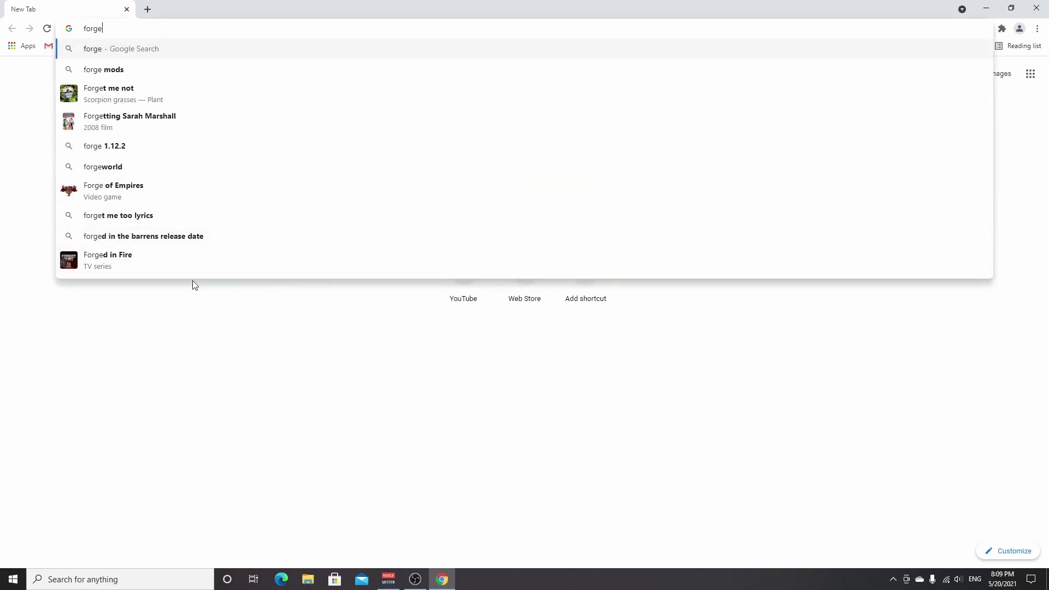
{"action": "type", "text": " mod lo"}
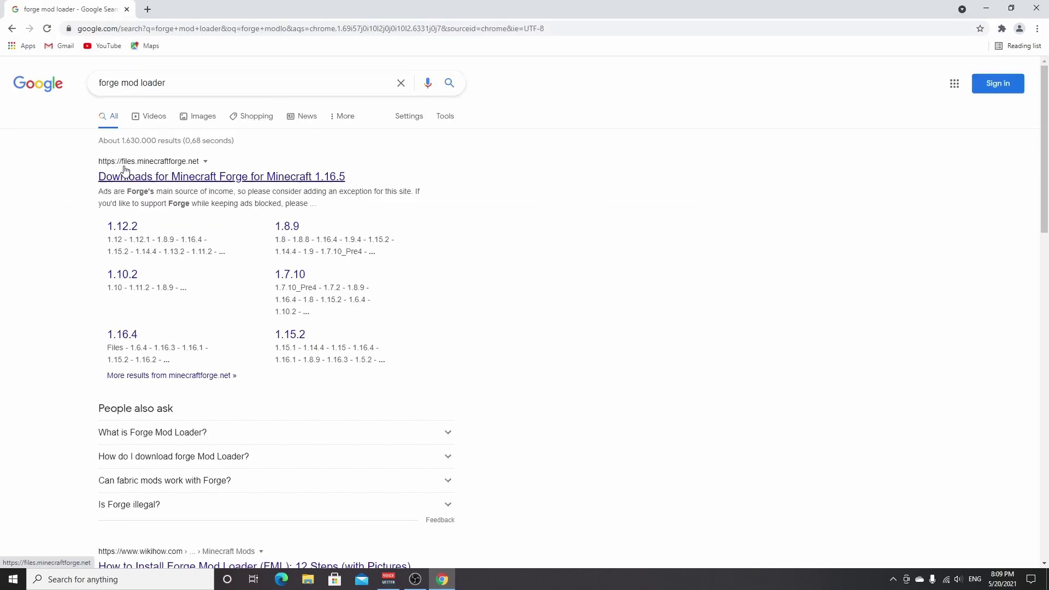
{"action": "left_click", "coordinate": [171, 182]}
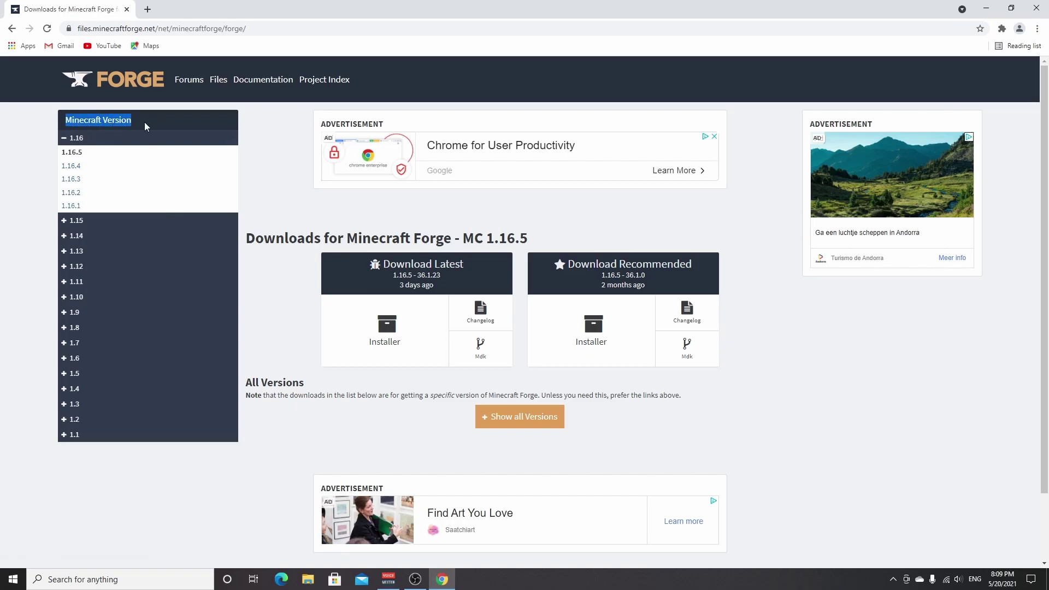
Download the recommended Forge installer for Minecraft 1.16.5, skipping the advertisement page and keeping the .jar file
{"action": "left_click", "coordinate": [85, 143]}
{"action": "left_click", "coordinate": [81, 143]}
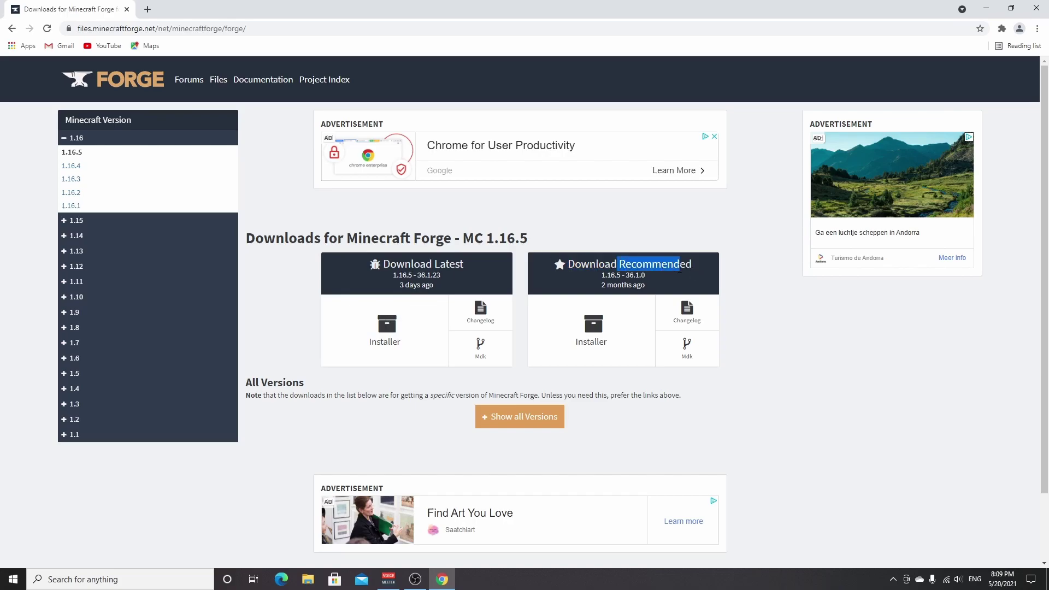
{"action": "left_click", "coordinate": [595, 332]}
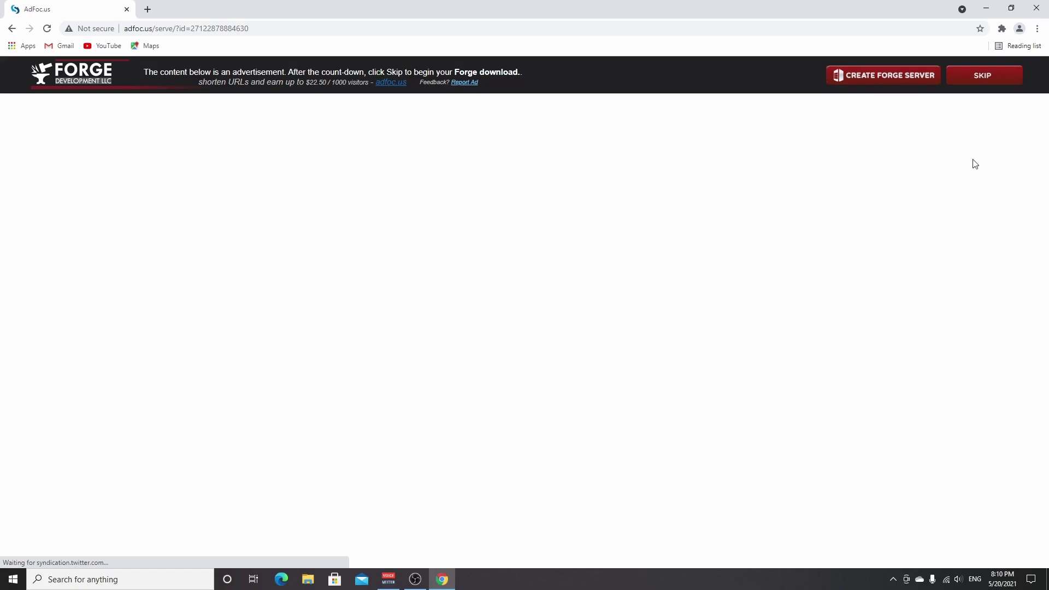
{"action": "left_click", "coordinate": [985, 77]}
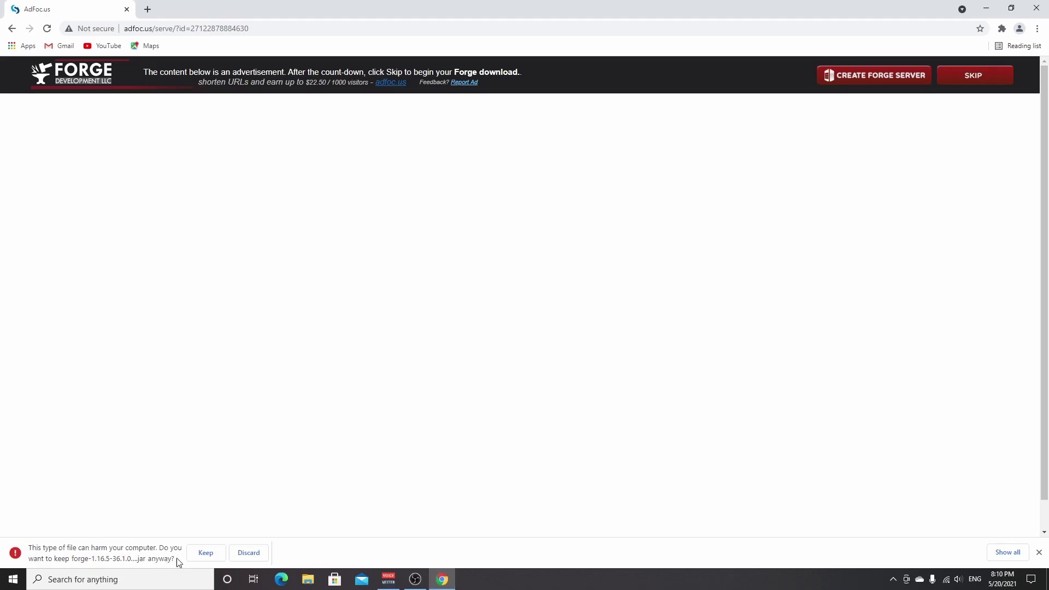
{"action": "left_click", "coordinate": [206, 553]}
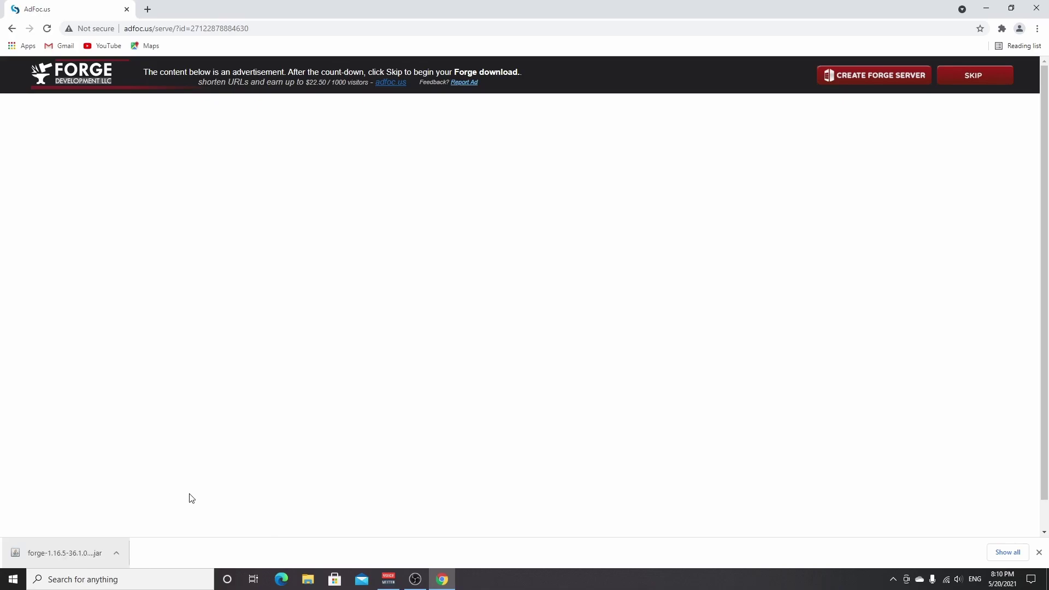
Show the downloaded Forge installer in its folder and check which programs are offered for opening it
{"action": "key", "text": "ctrl+j"}
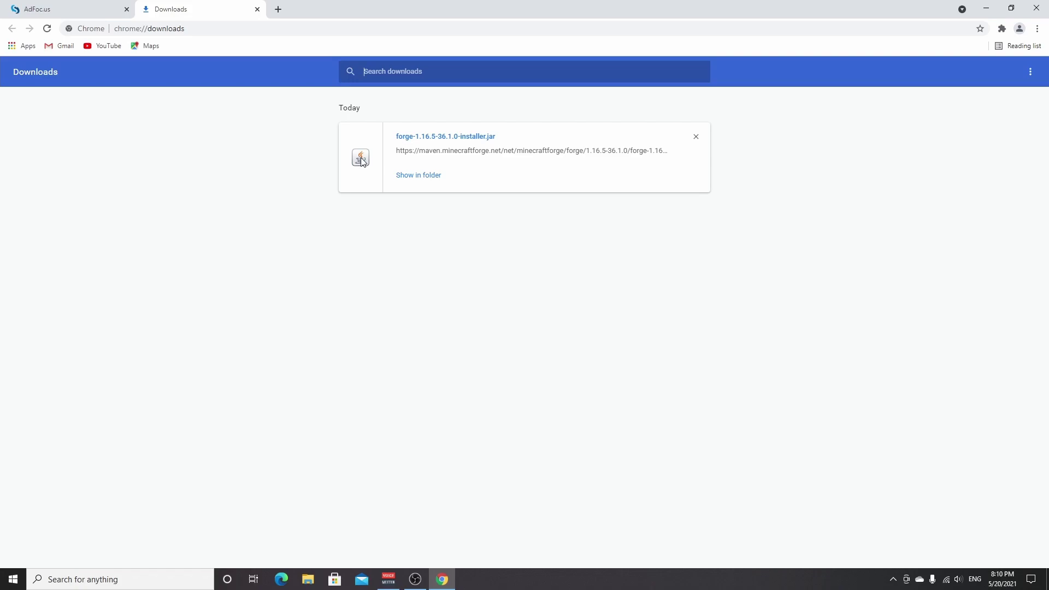
{"action": "left_click", "coordinate": [418, 177]}
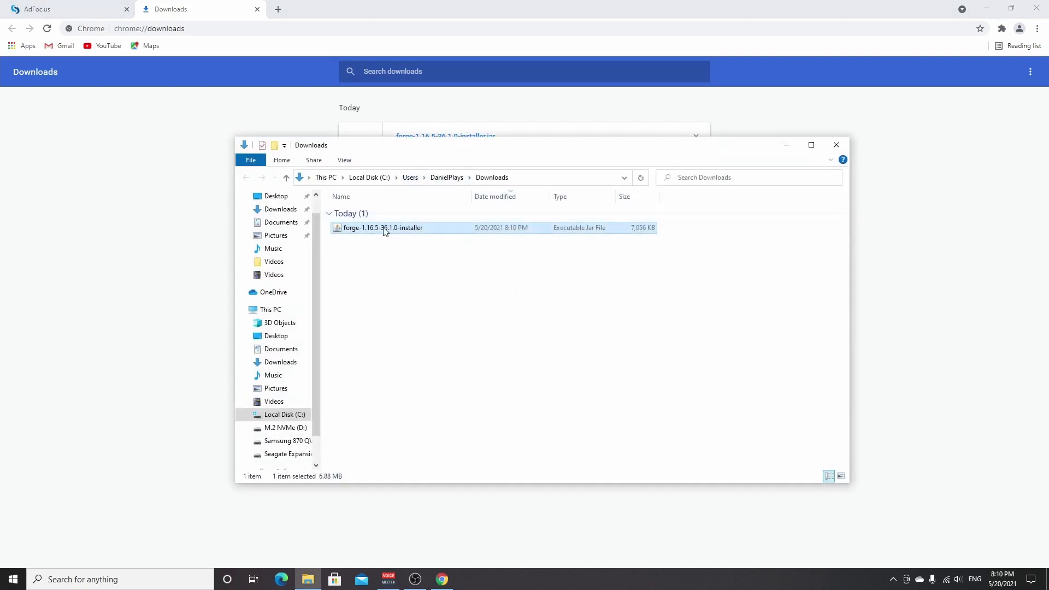
{"action": "right_click", "coordinate": [338, 229]}
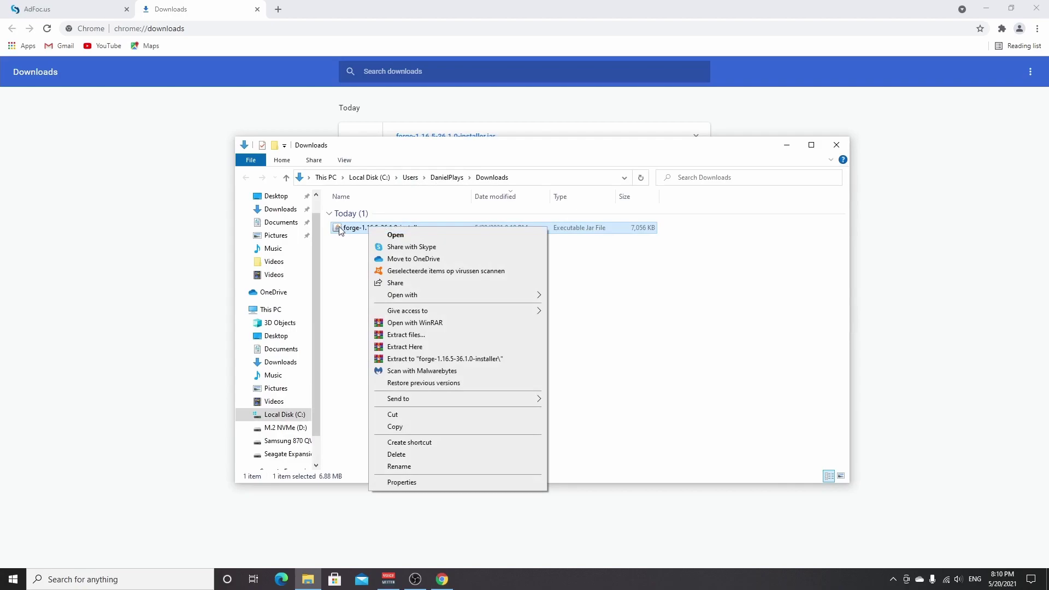
{"action": "mouse_move", "coordinate": [439, 298]}
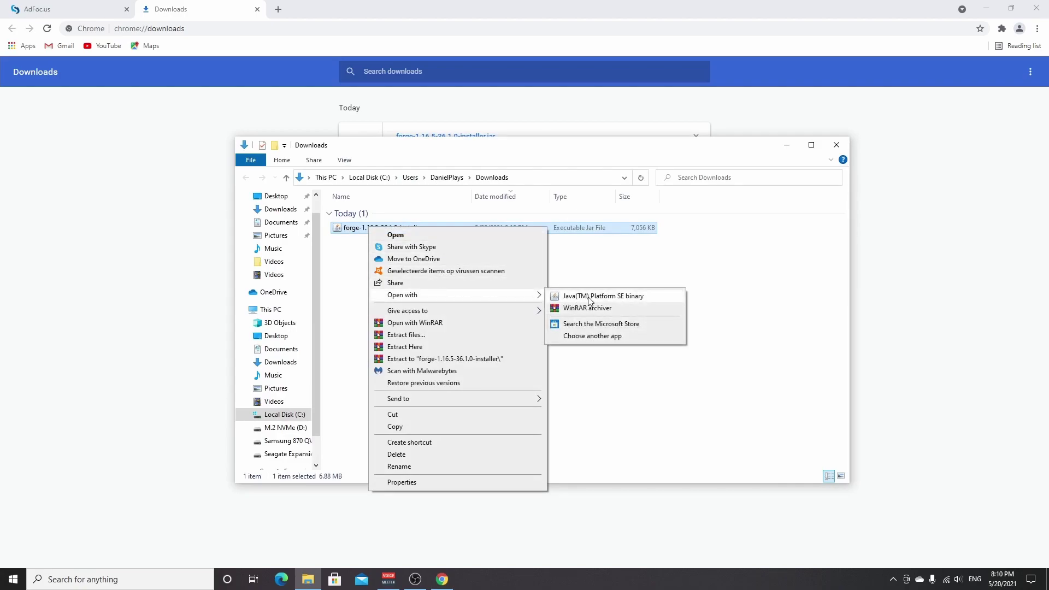
{"action": "left_click", "coordinate": [627, 272]}
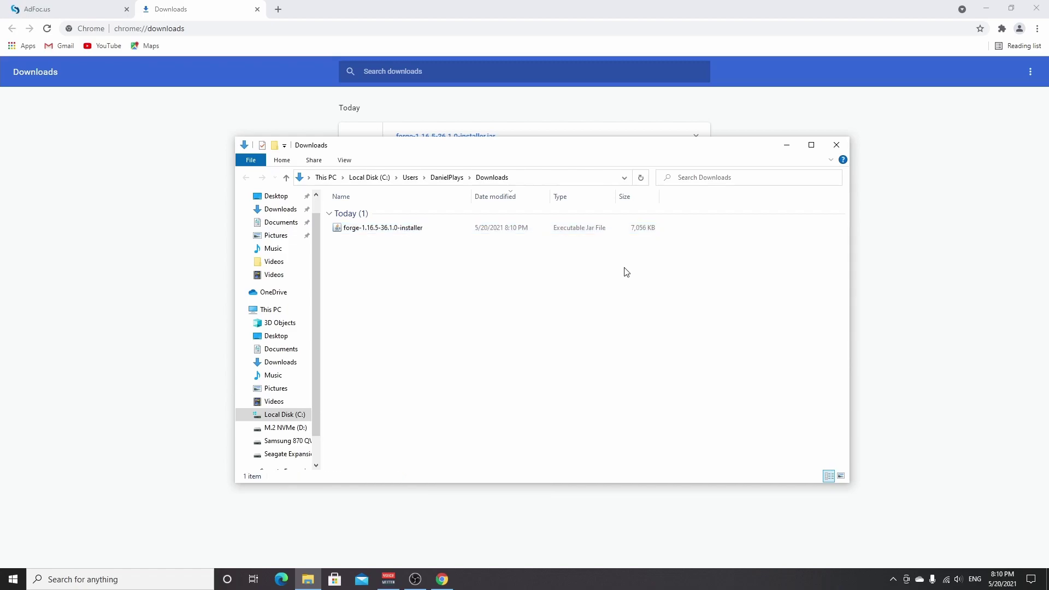
Search for "jarfix" in a new tab, download jarfix.exe from its developer's site and run it to restore the .jar association
{"action": "left_click", "coordinate": [278, 9]}
{"action": "type", "text": "jarf"}
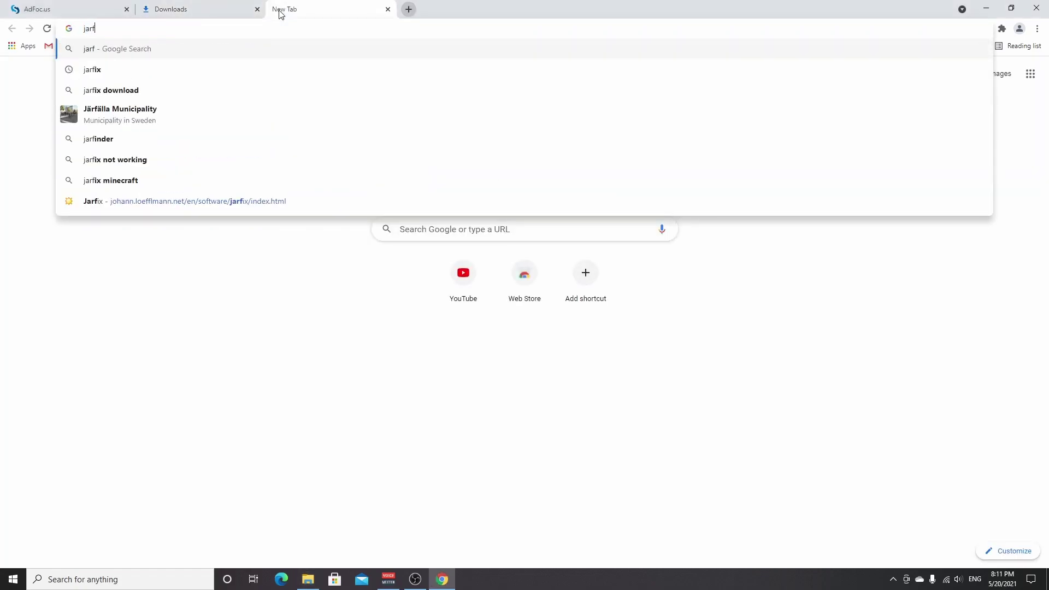
{"action": "type", "text": "ix"}
{"action": "key", "text": "Return"}
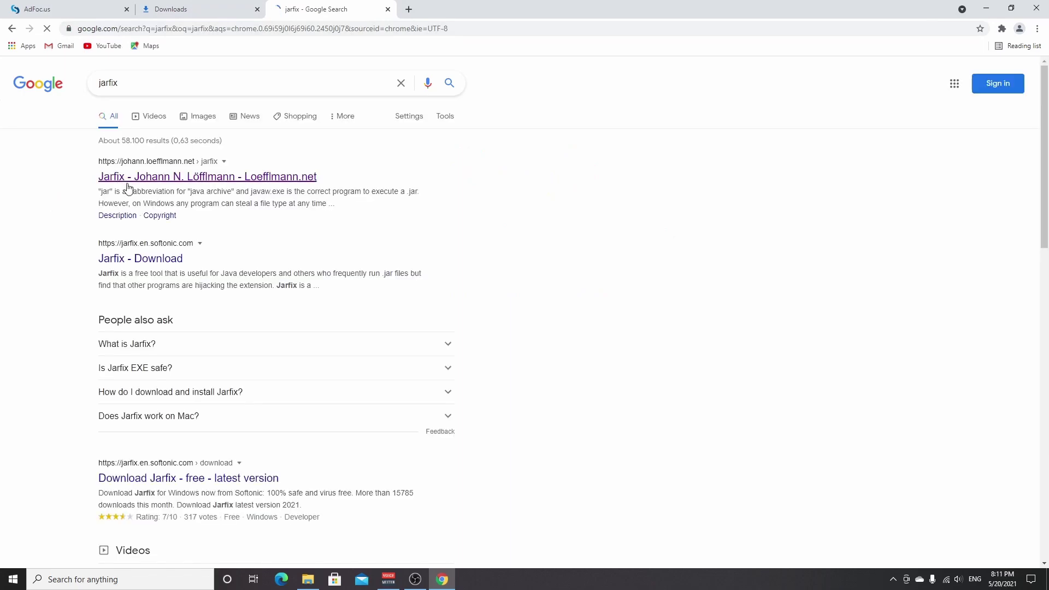
{"action": "left_click", "coordinate": [106, 180]}
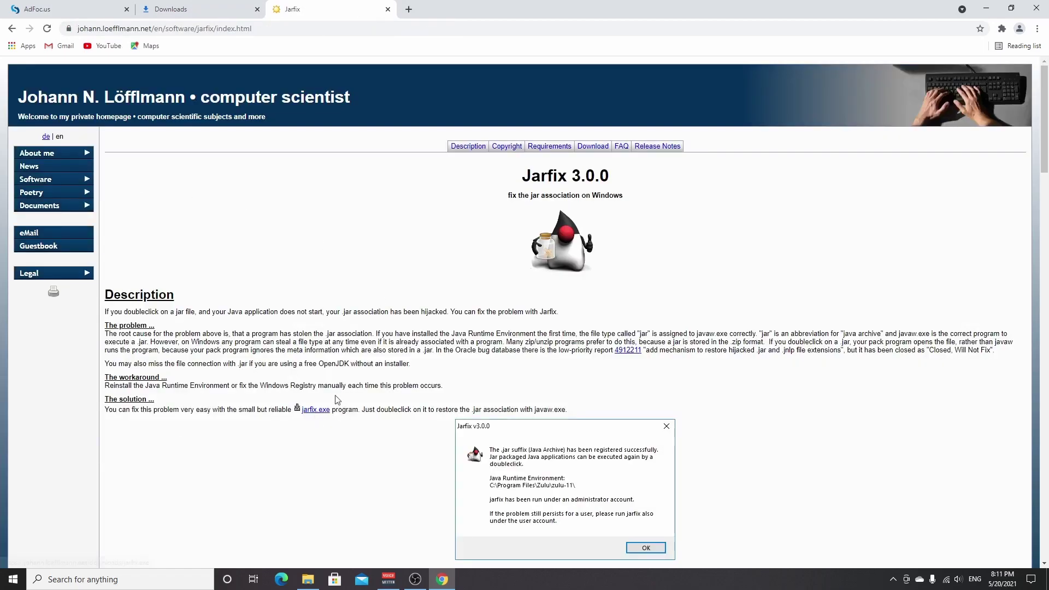
{"action": "left_click", "coordinate": [316, 411]}
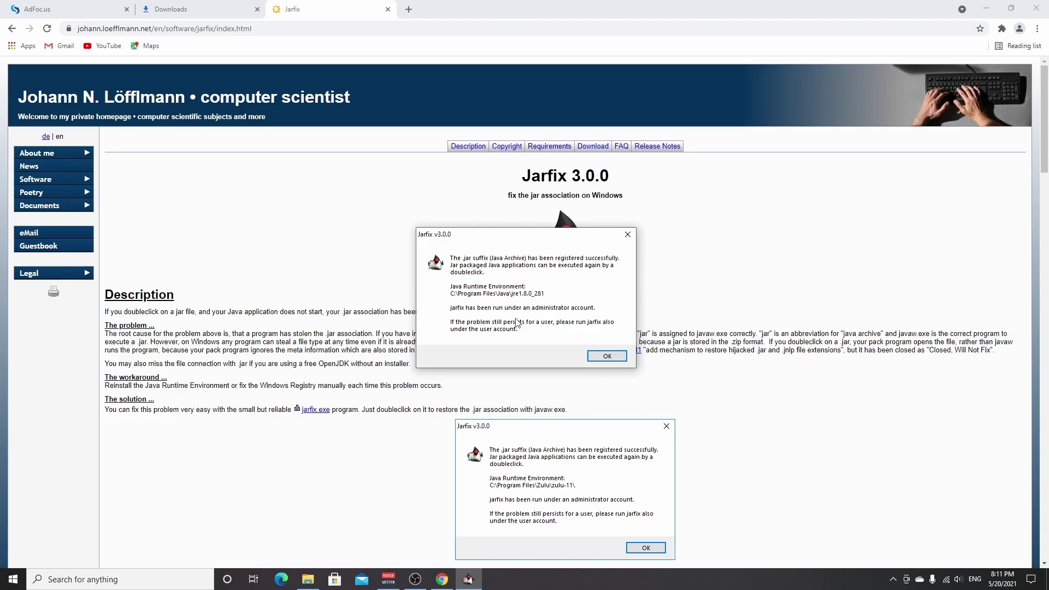
{"action": "left_click", "coordinate": [611, 359]}
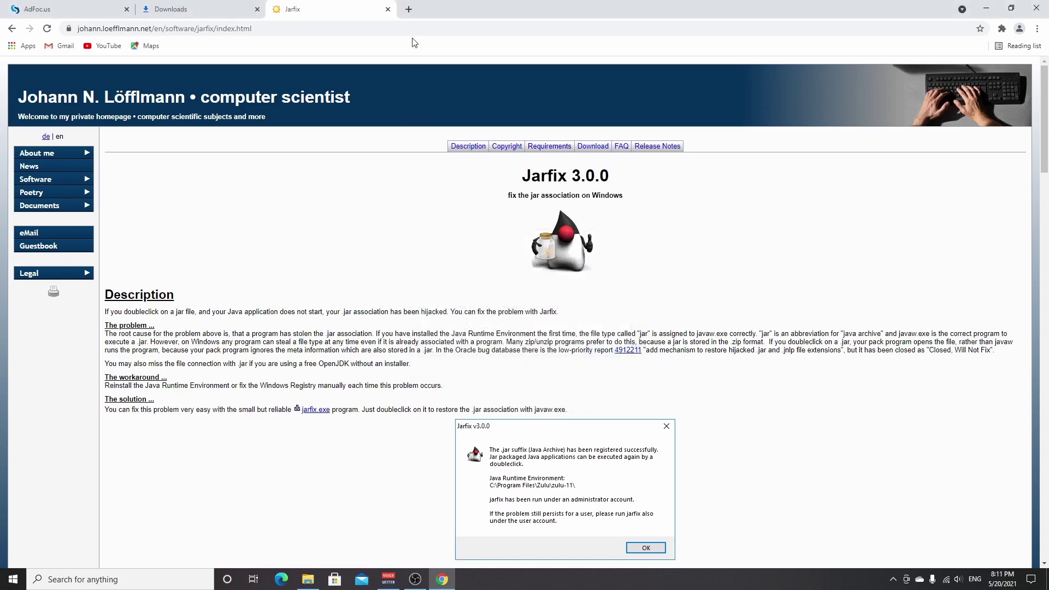
Open the Java download page at java.com/en/download/ in a new tab
{"action": "left_click", "coordinate": [409, 10]}
{"action": "type", "text": "java.com/en/download/"}
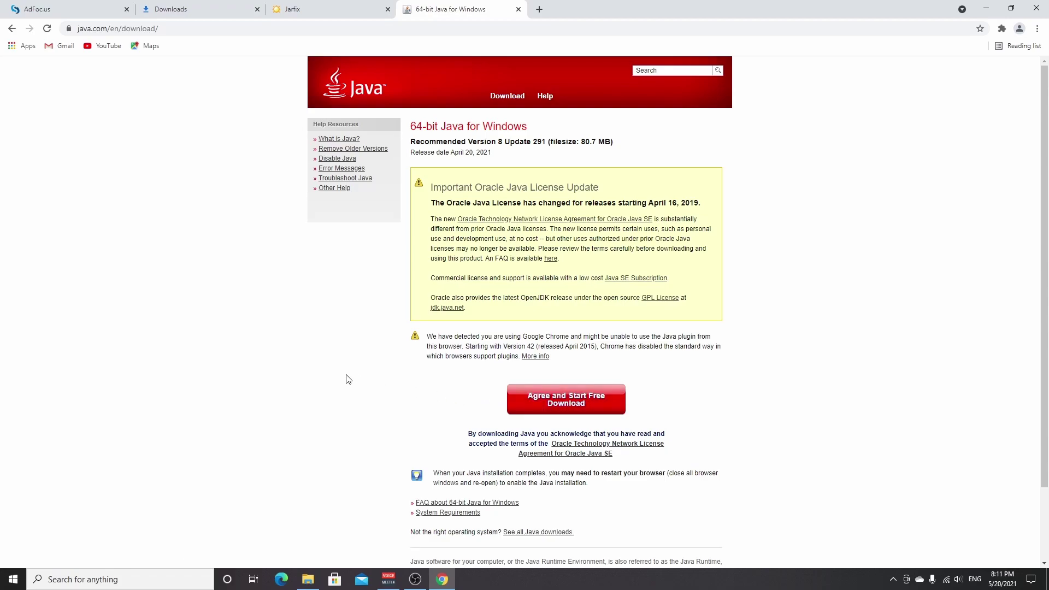
Locate the forge-1.16.5-36.1.0-installer file from the browser's downloads and open it with Java(TM) Platform SE binary
{"action": "left_click", "coordinate": [192, 8]}
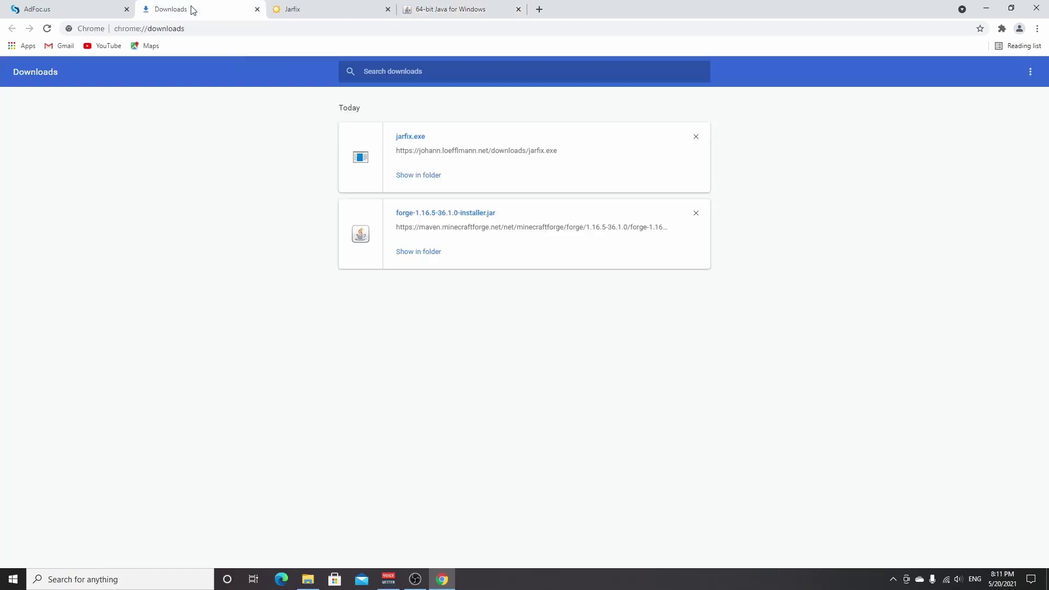
{"action": "left_click", "coordinate": [419, 252]}
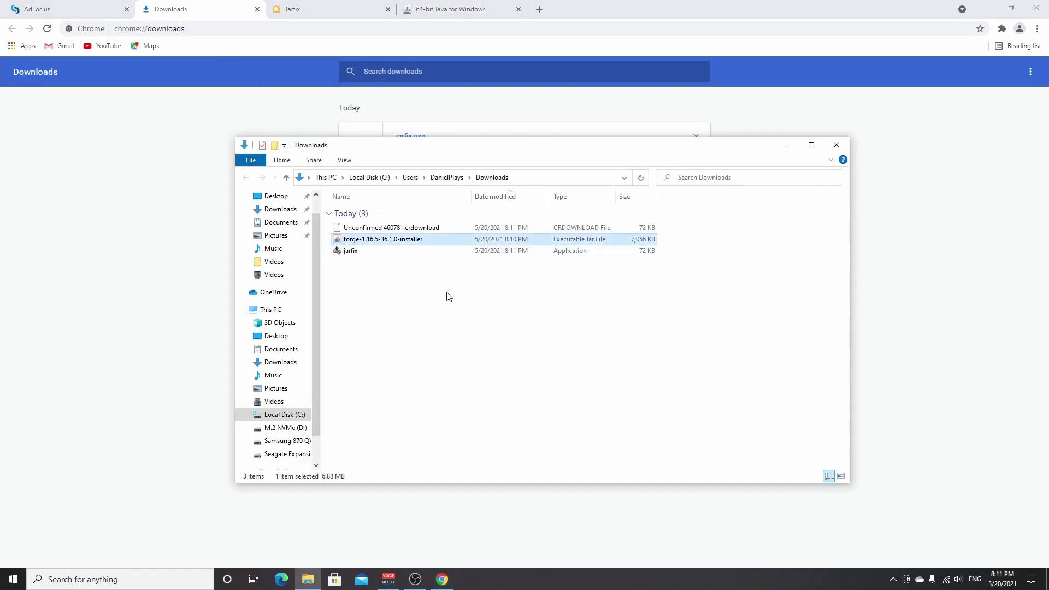
{"action": "right_click", "coordinate": [372, 243]}
{"action": "mouse_move", "coordinate": [467, 316]}
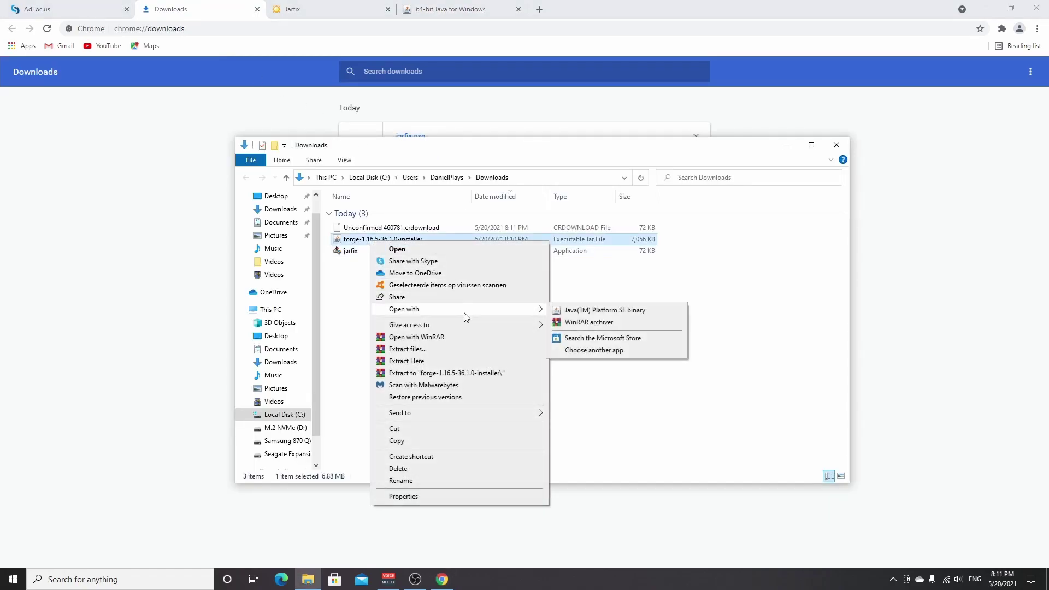
{"action": "left_click", "coordinate": [605, 312]}
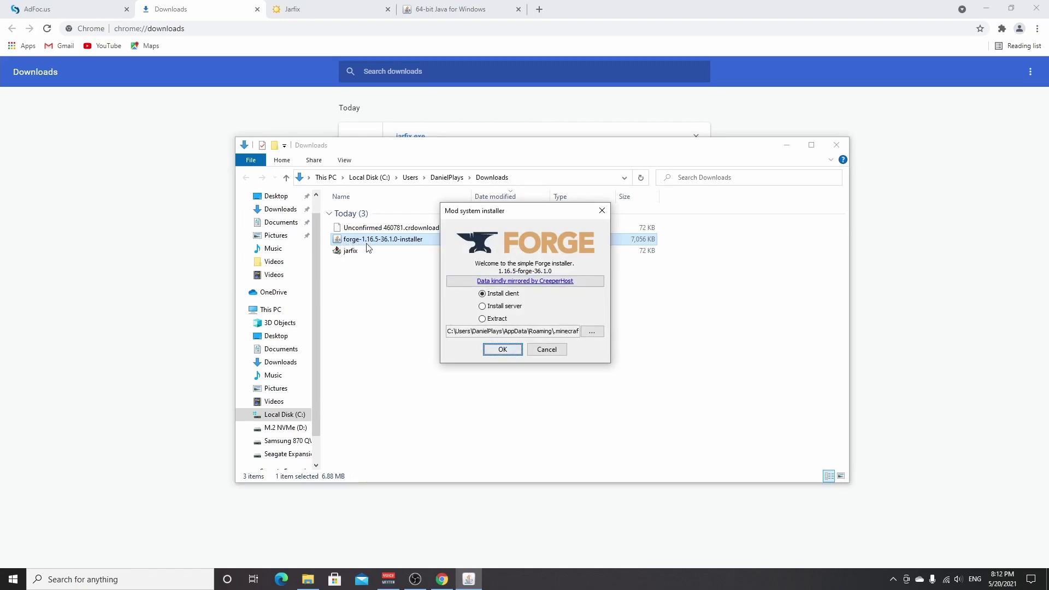
Install the Forge client into the default .minecraft folder, and close the Downloads folder and the browser
{"action": "left_click", "coordinate": [499, 348]}
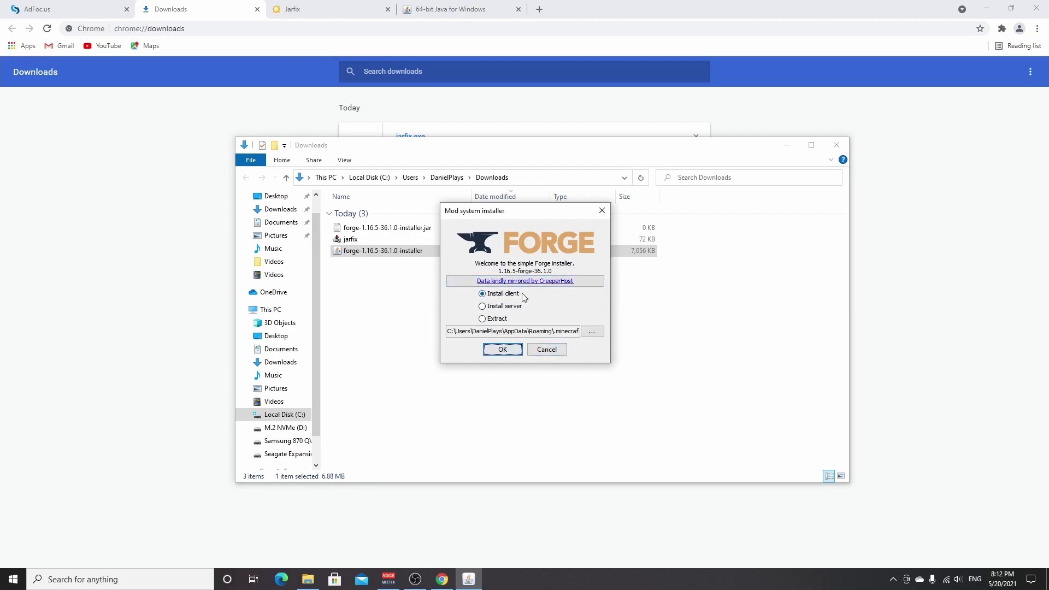
{"action": "left_click", "coordinate": [504, 350]}
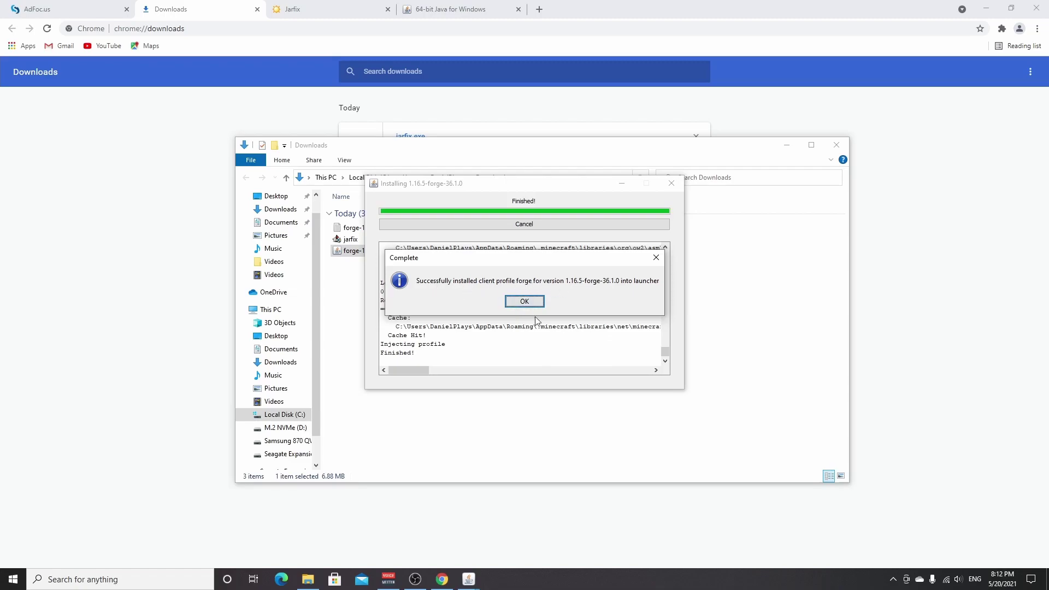
{"action": "left_click", "coordinate": [525, 303]}
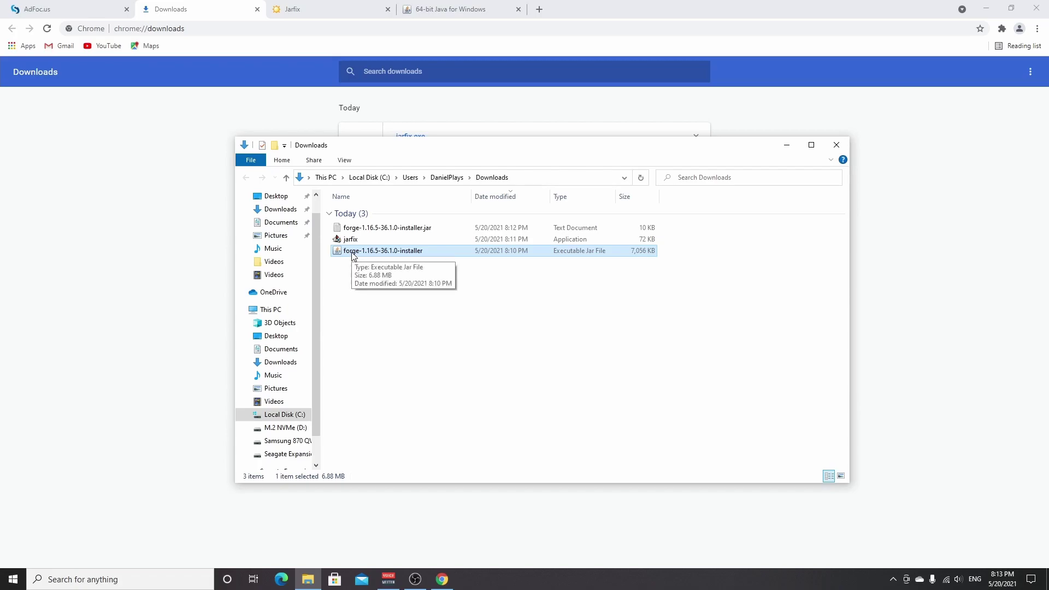
{"action": "key", "text": "alt+F4"}
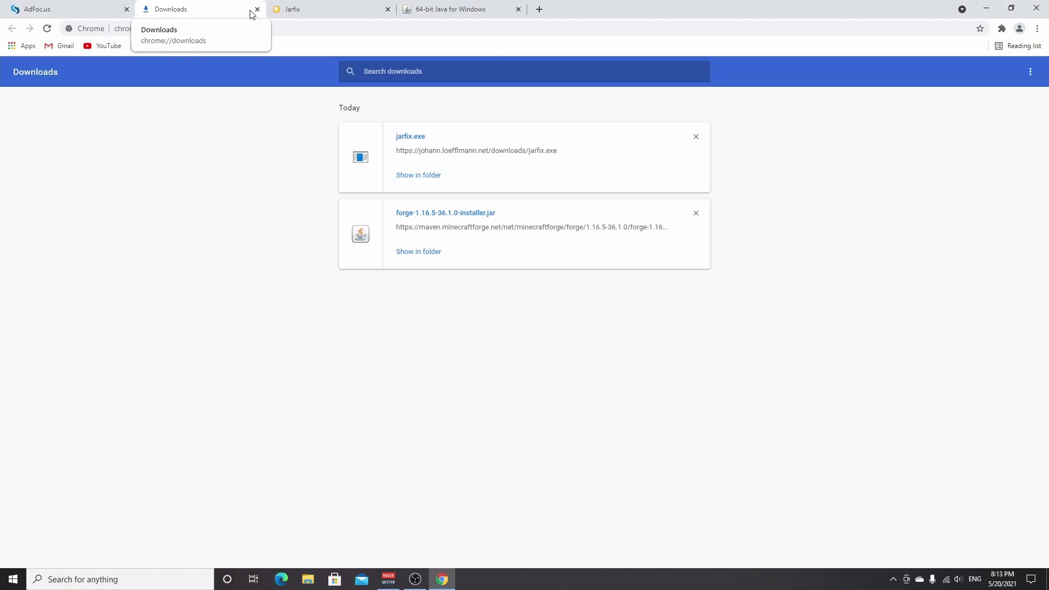
{"action": "key", "text": "alt+F4"}
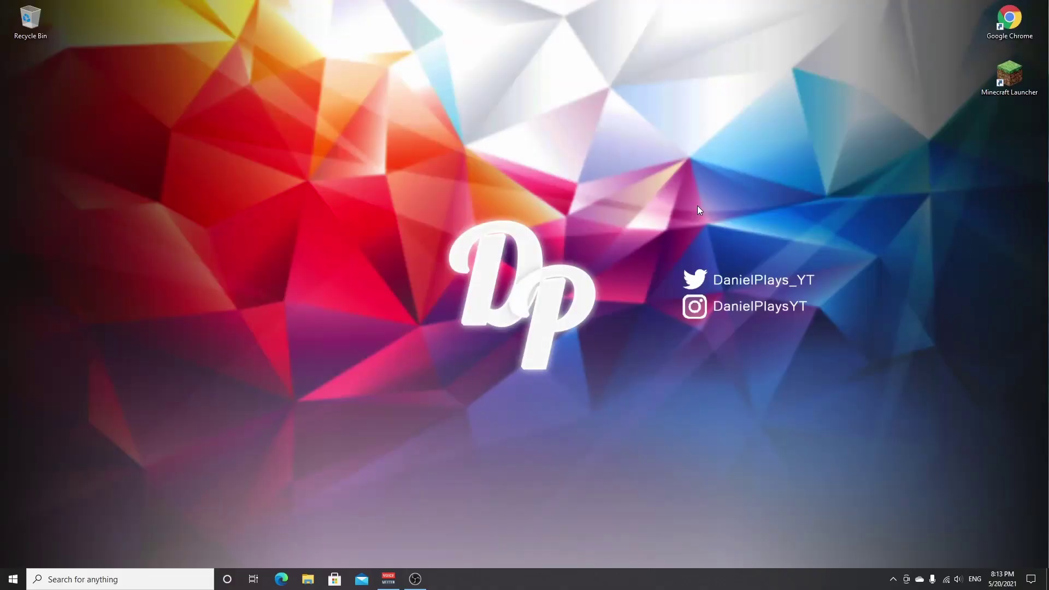
Reopen Google Chrome, search for "just enough items 1.16.5" and open the mod's description on CurseForge
{"action": "double_click", "coordinate": [1010, 22]}
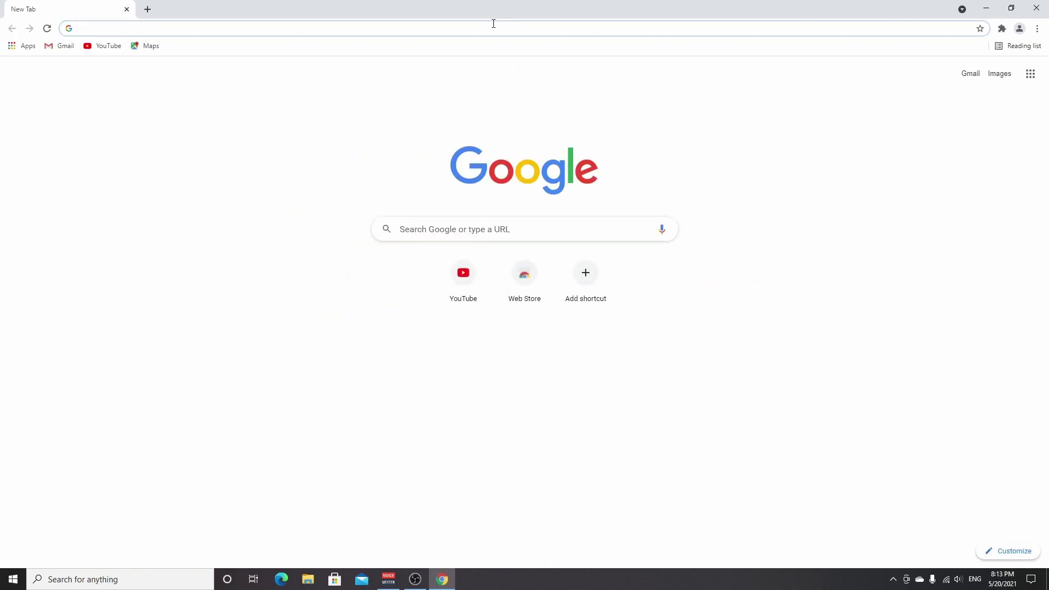
{"action": "type", "text": "just enough"}
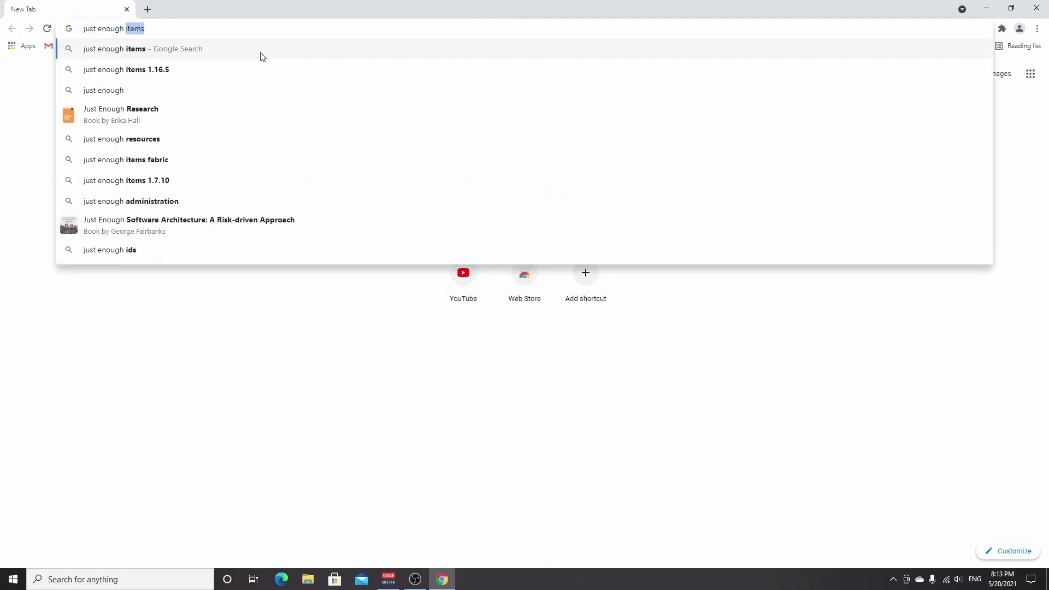
{"action": "left_click", "coordinate": [235, 69]}
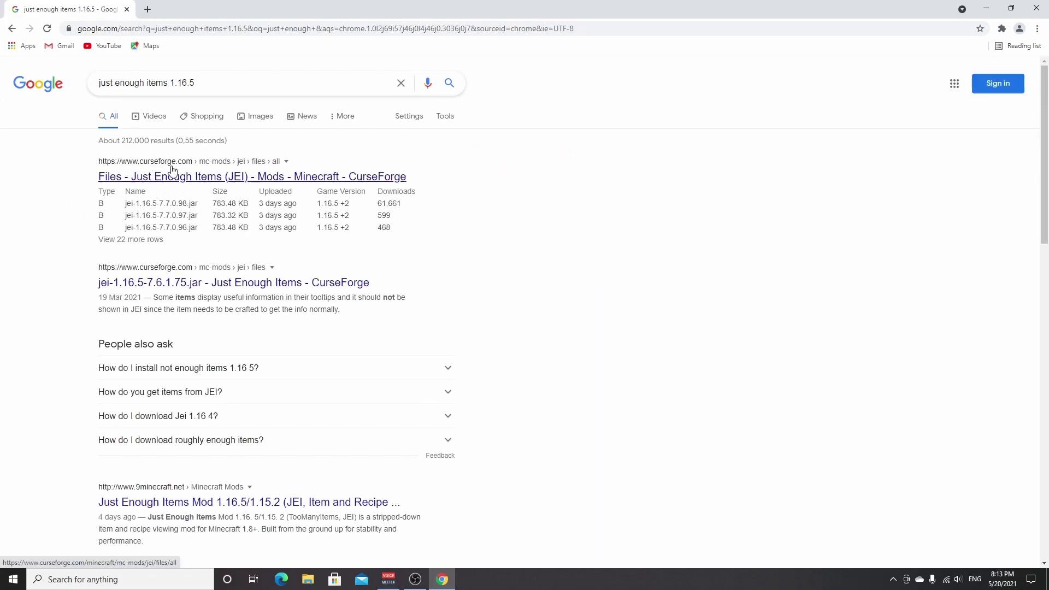
{"action": "left_click", "coordinate": [194, 178]}
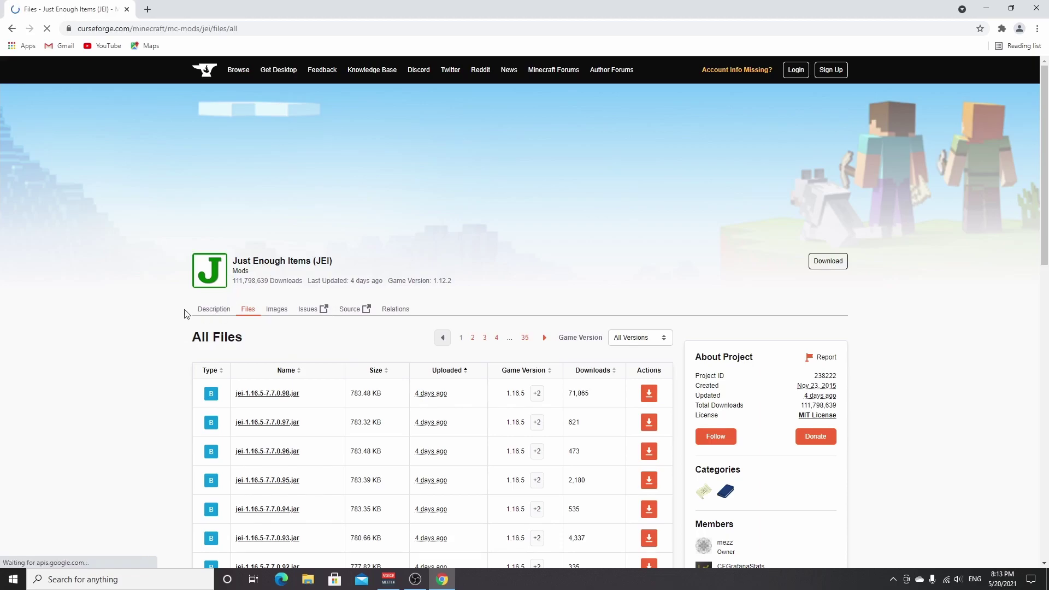
{"action": "left_click", "coordinate": [213, 311]}
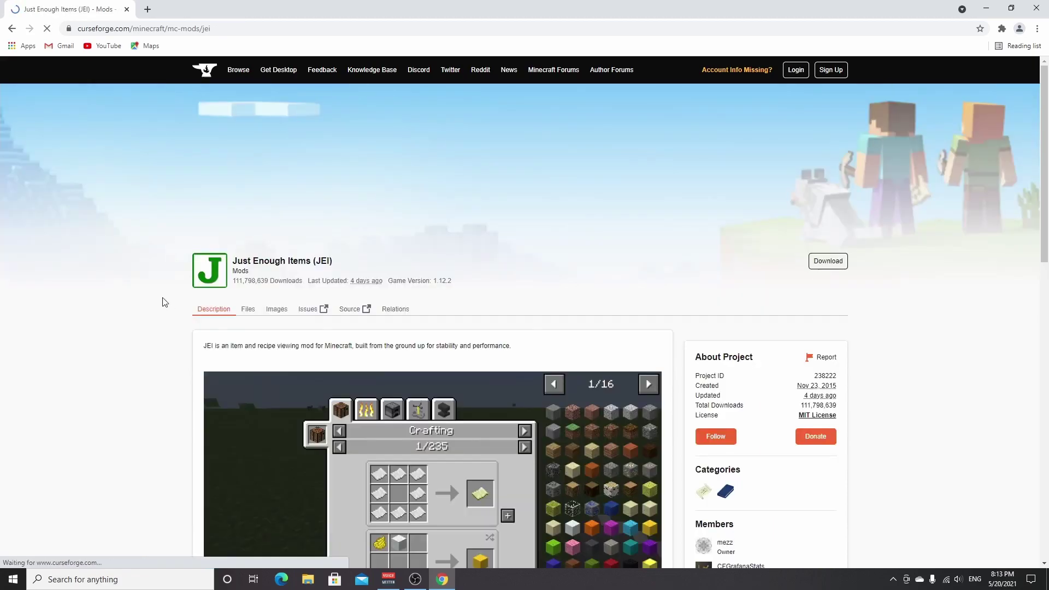
Download jei-1.16.5-7.7.0.98.jar from the mod page's recent files, keep it despite the browser's safety prompt, and place it on the desktop
{"action": "scroll", "coordinate": [391, 264], "scroll_direction": "down", "scroll_amount": 7}
{"action": "scroll", "coordinate": [369, 241], "scroll_direction": "up", "scroll_amount": 2}
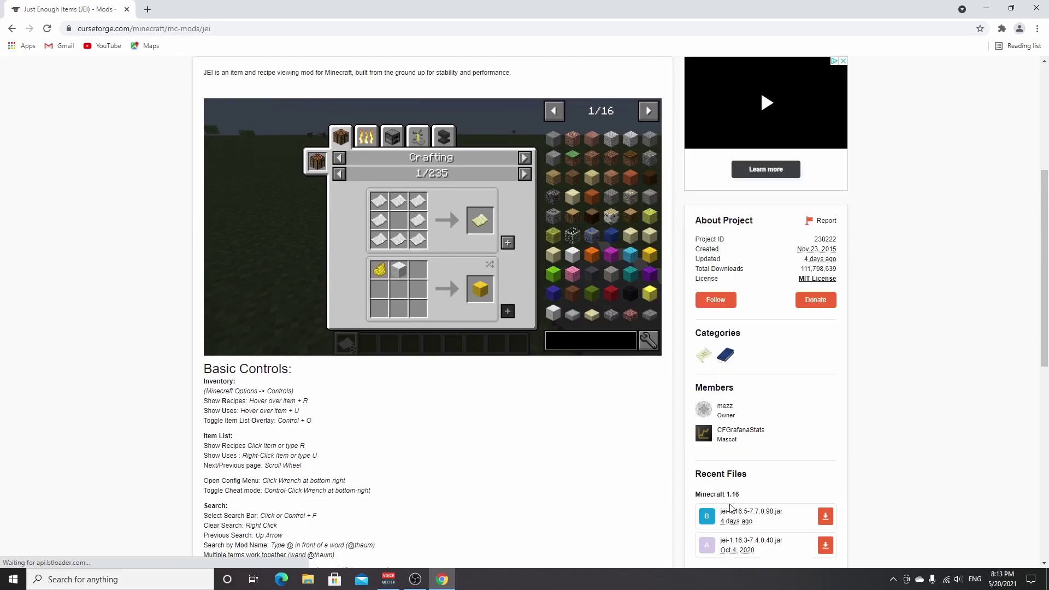
{"action": "scroll", "coordinate": [726, 491], "scroll_direction": "down", "scroll_amount": 1}
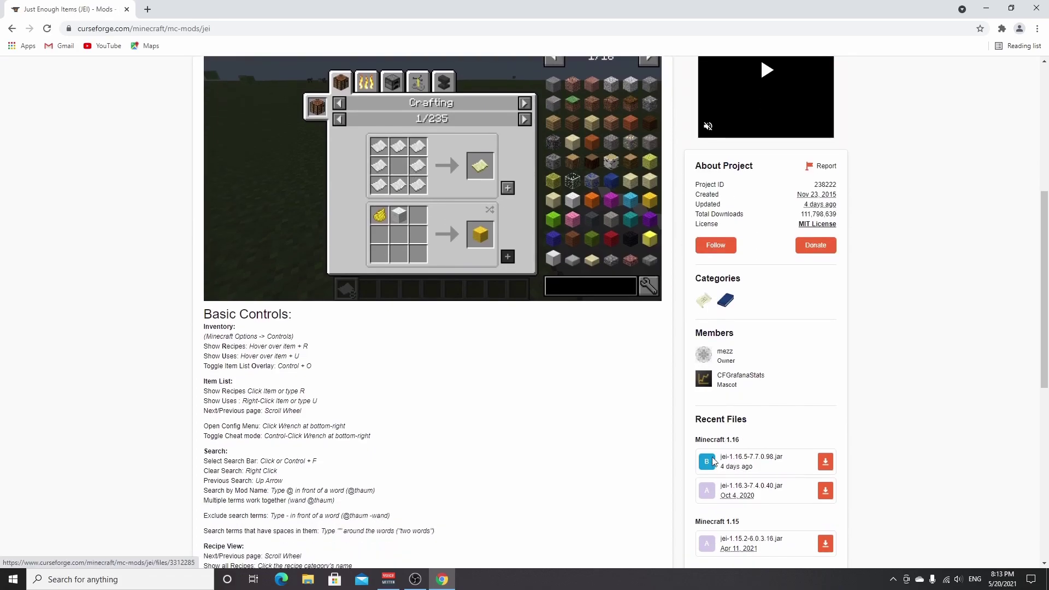
{"action": "left_click", "coordinate": [826, 465]}
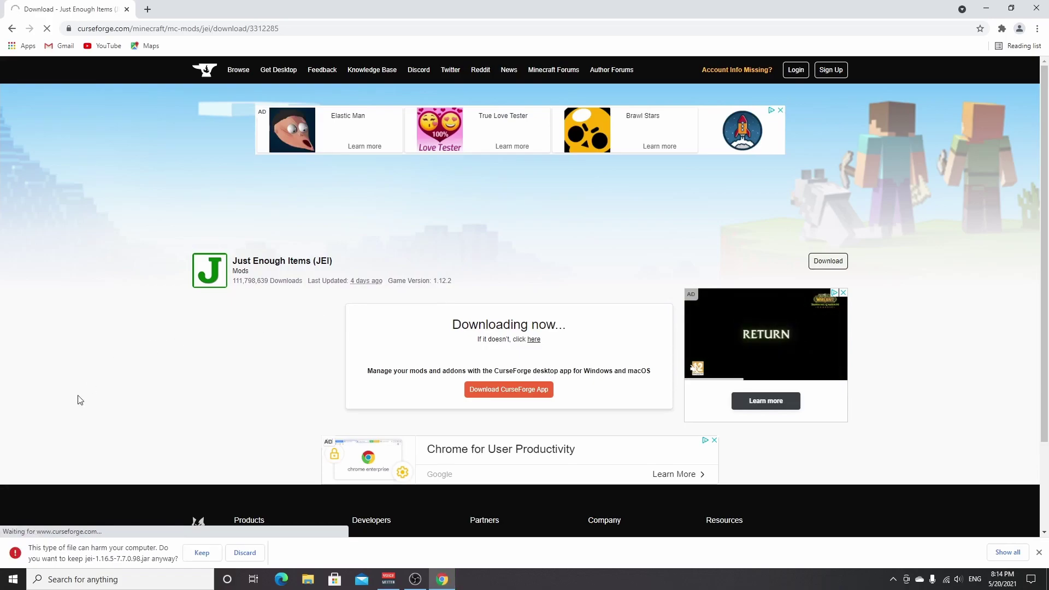
{"action": "left_click", "coordinate": [201, 553]}
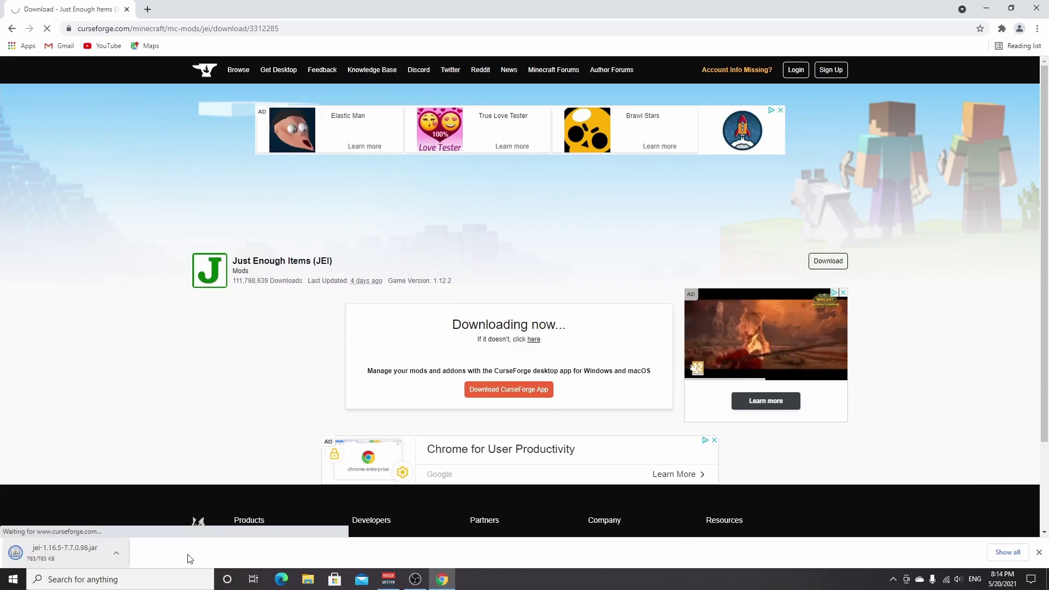
{"action": "left_click_drag", "start_coordinate": [875, 578], "coordinate": [93, 25]}
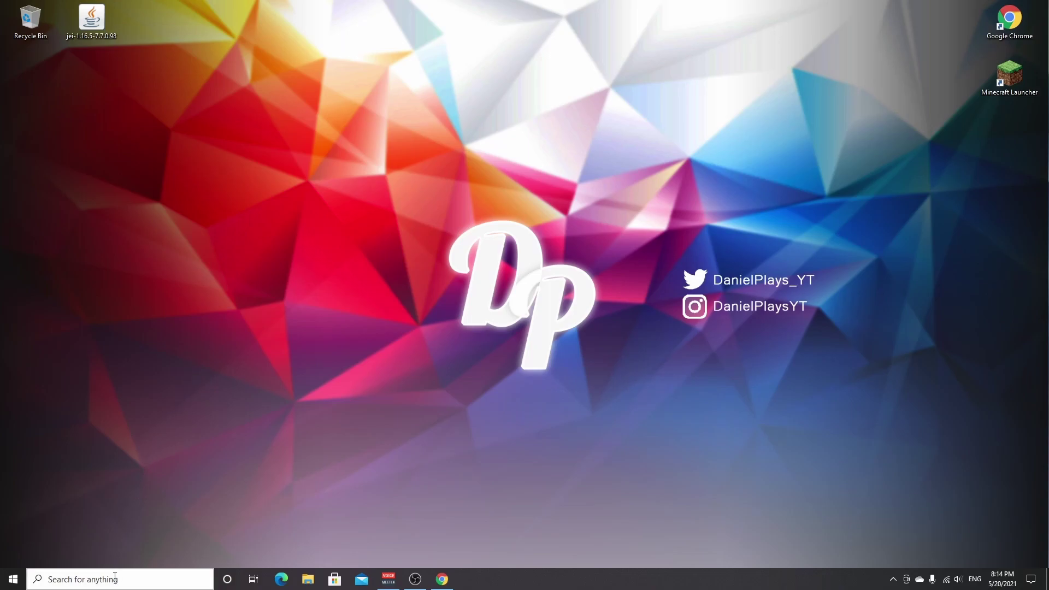
Search Windows for %appdata%, open the Roaming folder and go into the .minecraft folder
{"action": "left_click", "coordinate": [89, 578]}
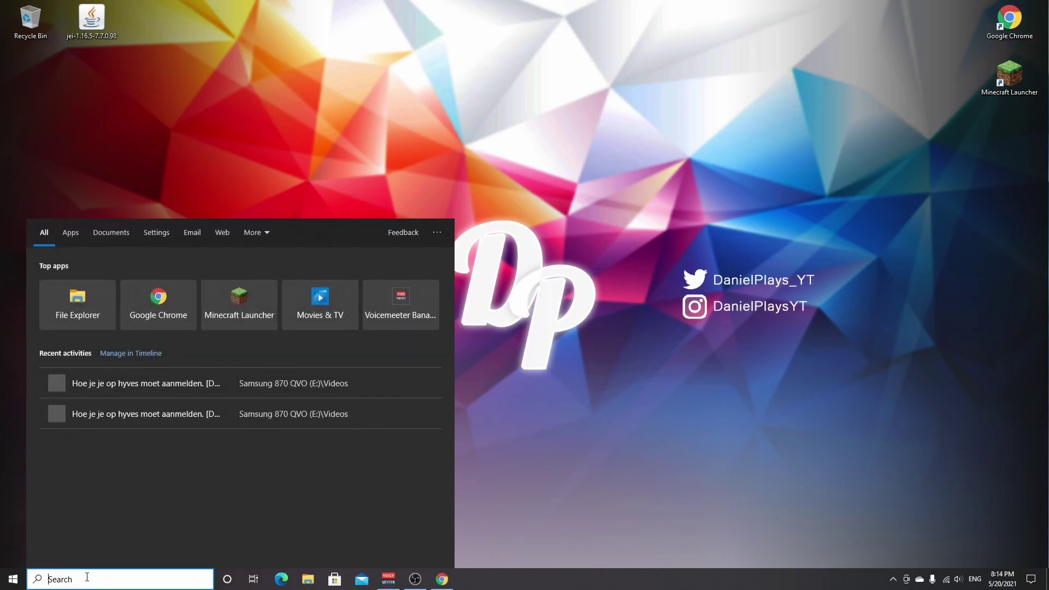
{"action": "type", "text": "%appdat"}
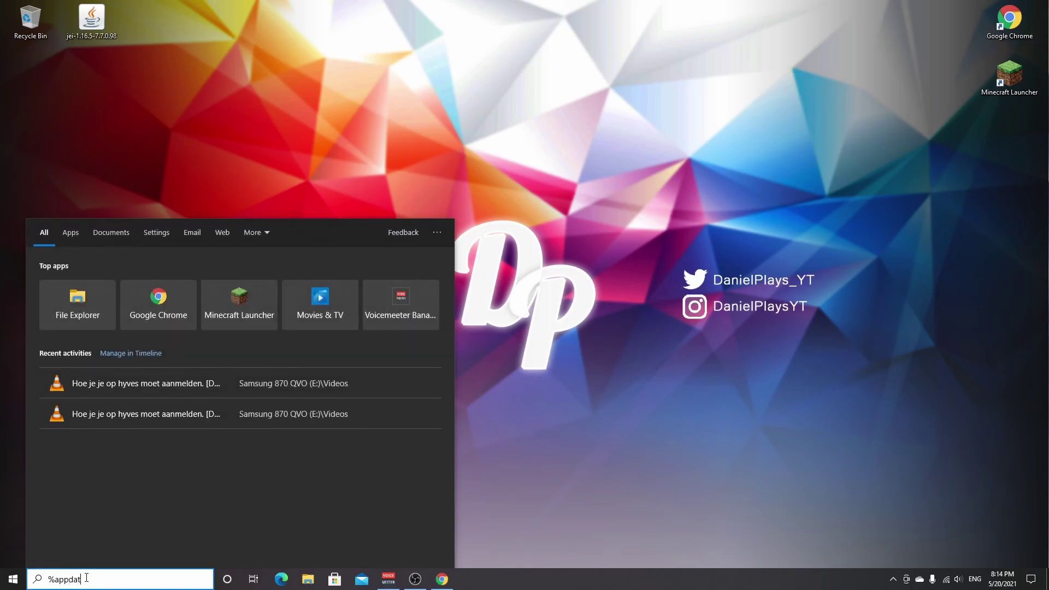
{"action": "type", "text": "a%"}
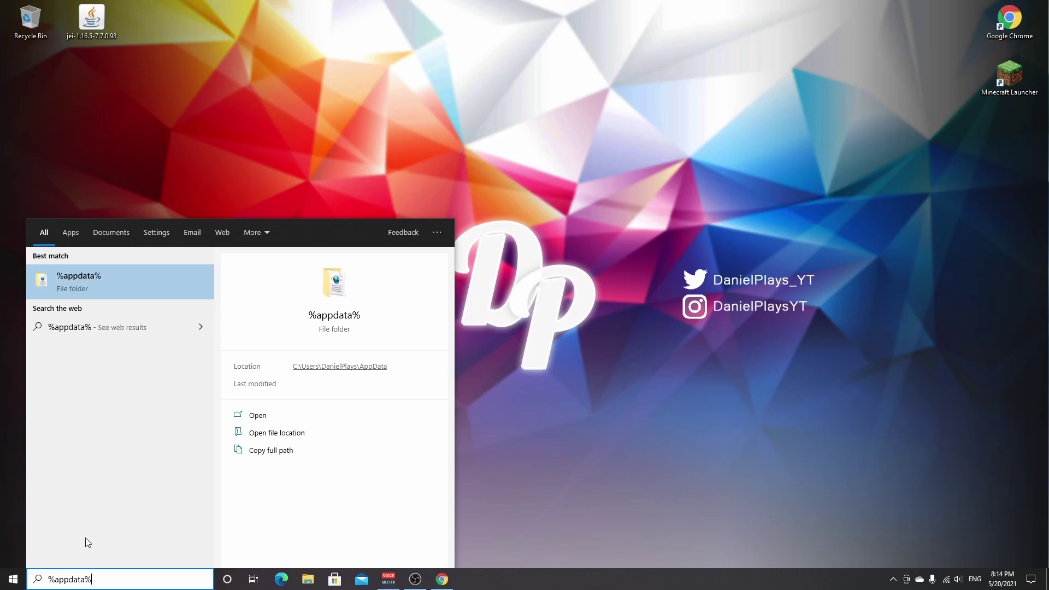
{"action": "left_click", "coordinate": [77, 281]}
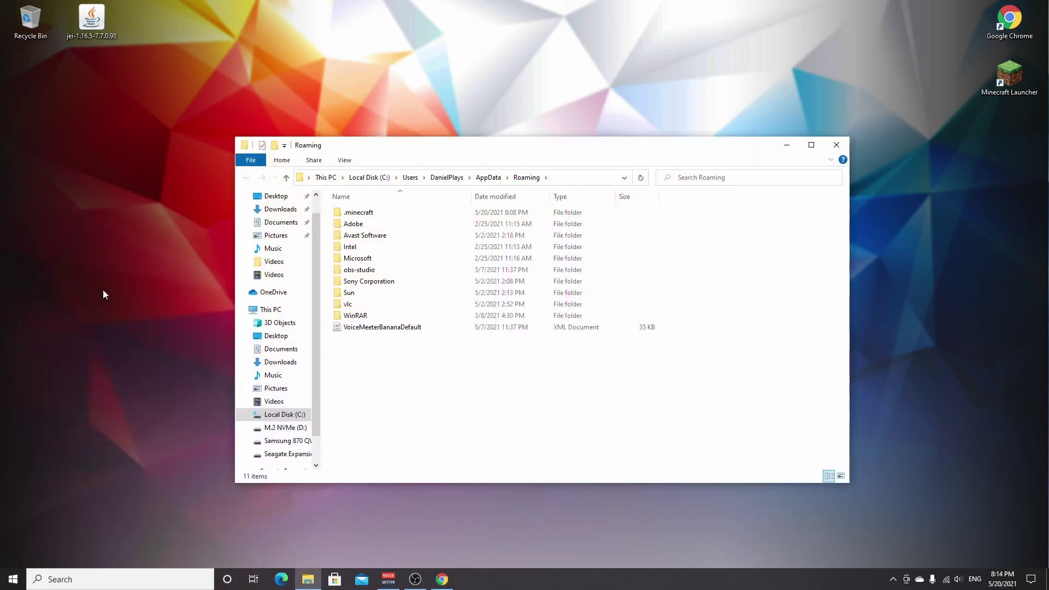
{"action": "double_click", "coordinate": [372, 213]}
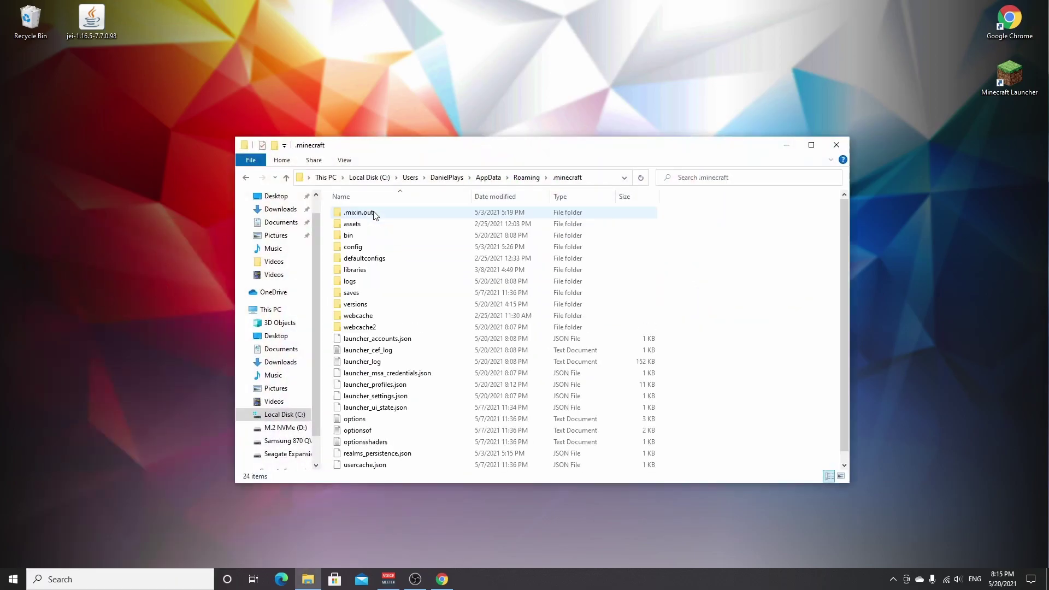
{"action": "scroll", "coordinate": [537, 322], "scroll_direction": "down", "scroll_amount": 1}
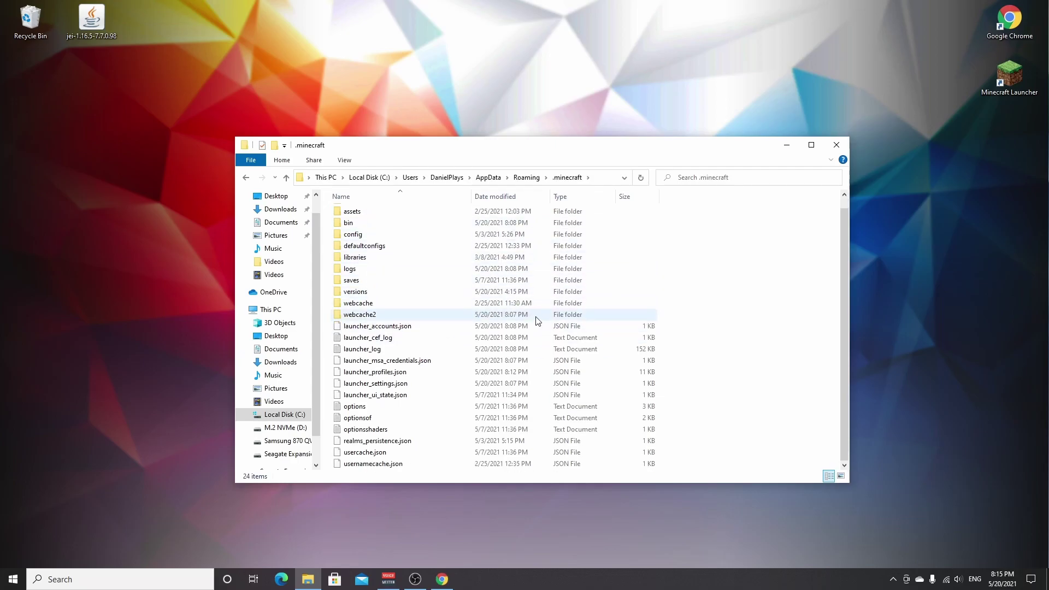
{"action": "scroll", "coordinate": [537, 321], "scroll_direction": "up", "scroll_amount": 1}
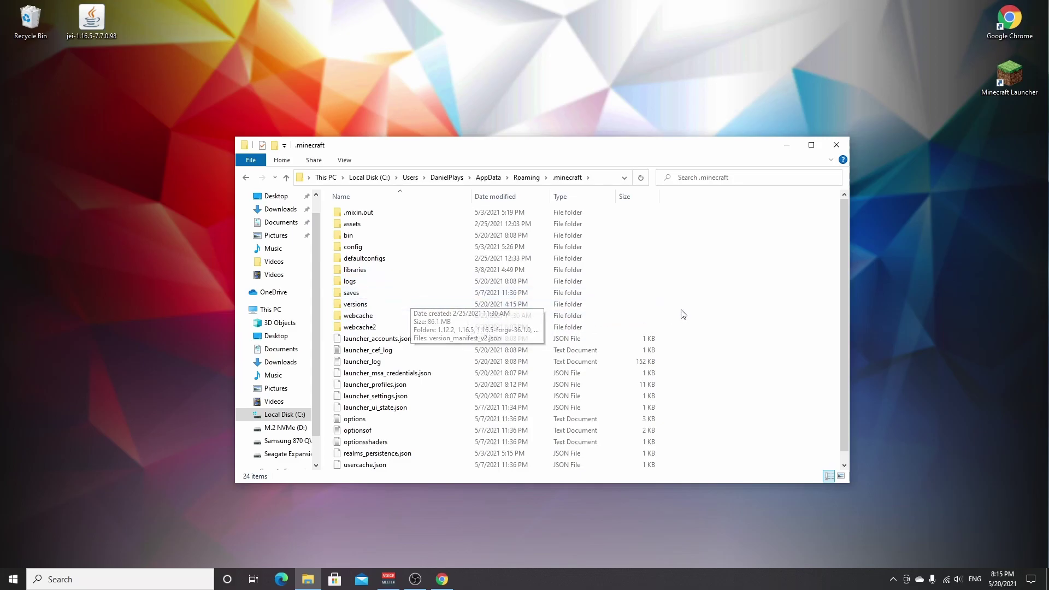
Create a folder named mods inside .minecraft and move the jei-1.16.5-7.7.0.98 file from the desktop into it
{"action": "right_click", "coordinate": [674, 276]}
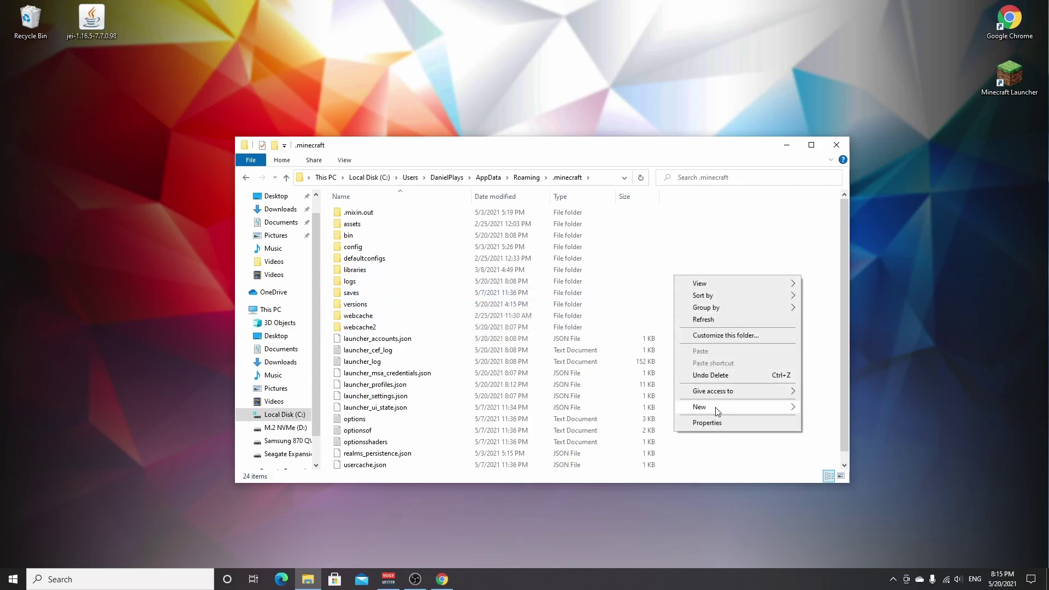
{"action": "mouse_move", "coordinate": [716, 407]}
{"action": "left_click", "coordinate": [834, 414]}
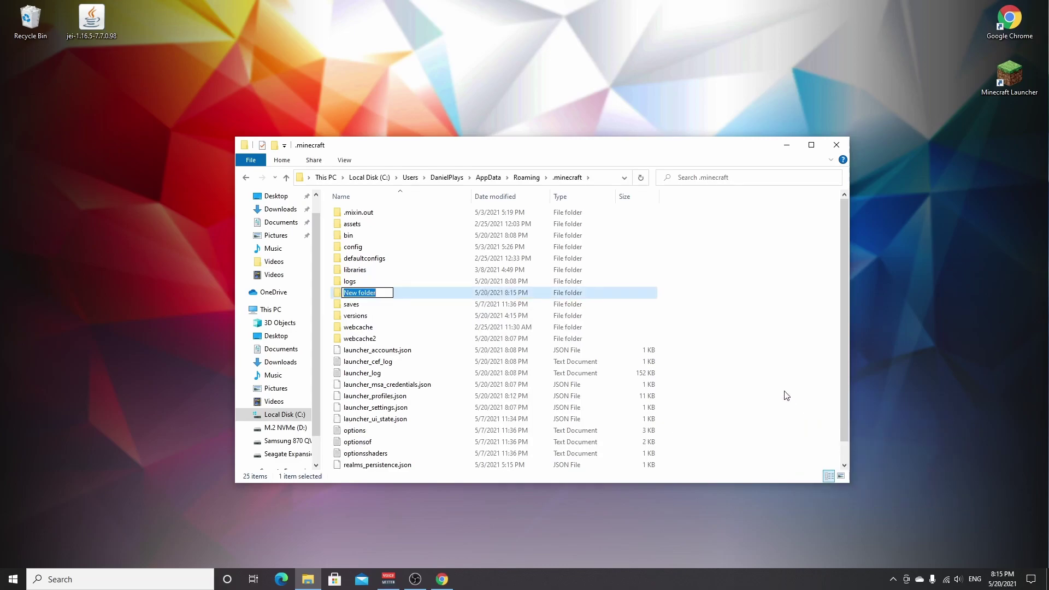
{"action": "type", "text": "mods"}
{"action": "left_click", "coordinate": [776, 387]}
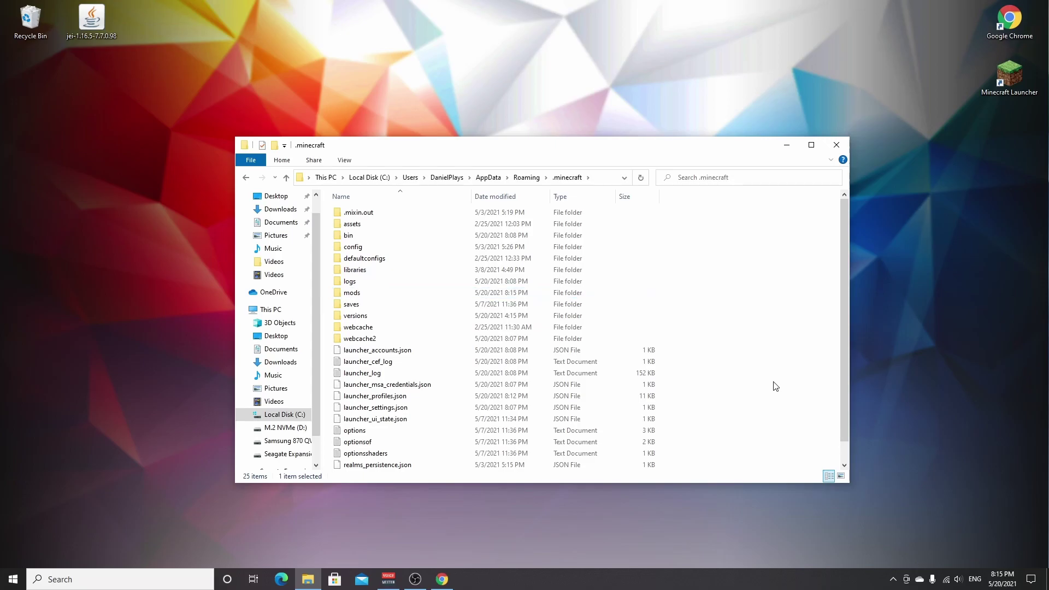
{"action": "double_click", "coordinate": [353, 293]}
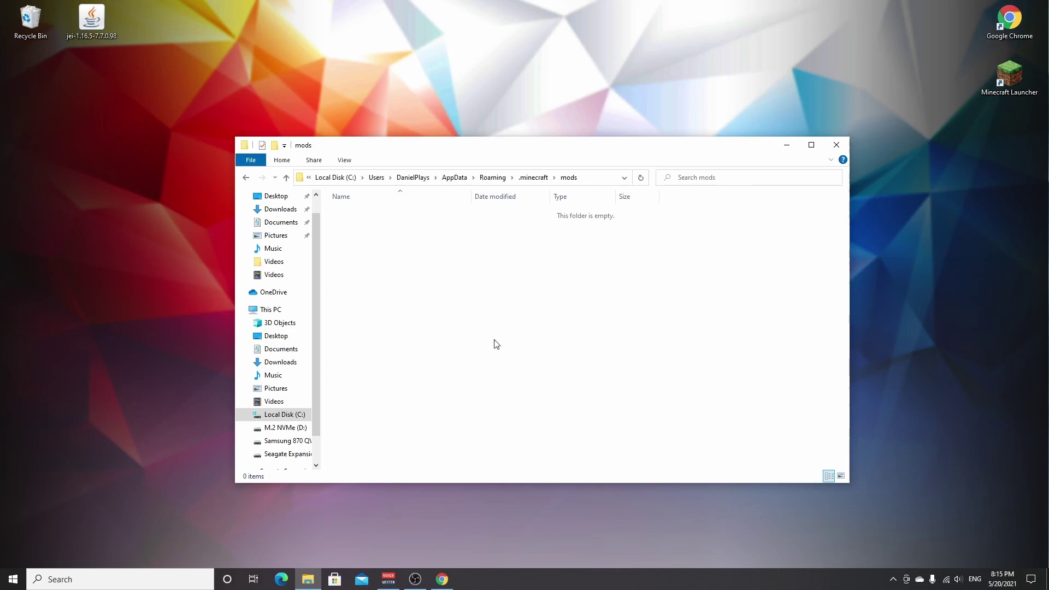
{"action": "left_click_drag", "start_coordinate": [94, 31], "coordinate": [429, 272]}
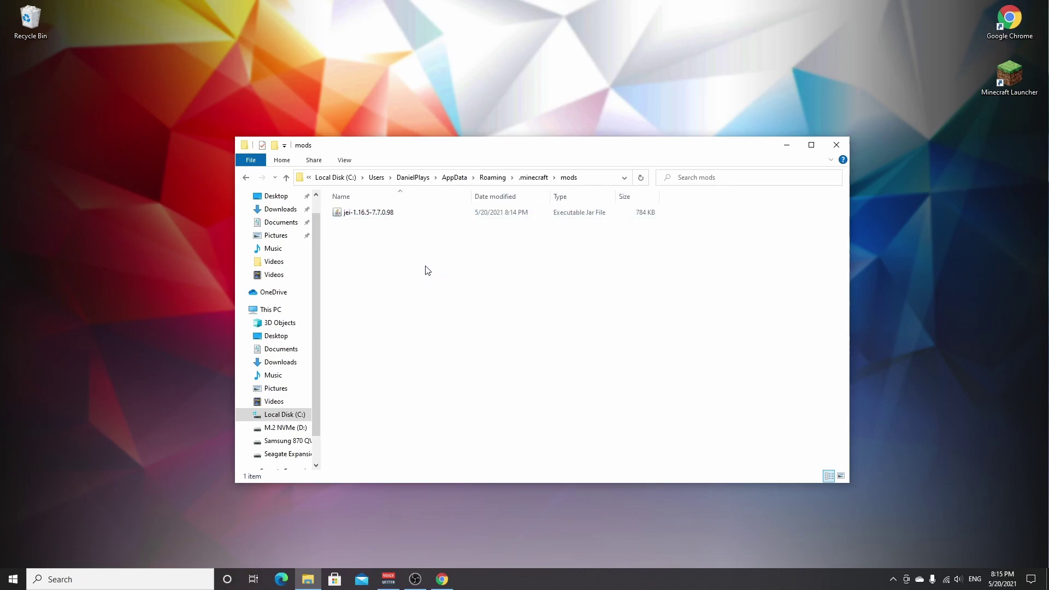
Open the Minecraft Launcher, check the installations and the mods folder, and start the game with the forge 1.16.5-forge-36.1.0 installation
{"action": "double_click", "coordinate": [1010, 75]}
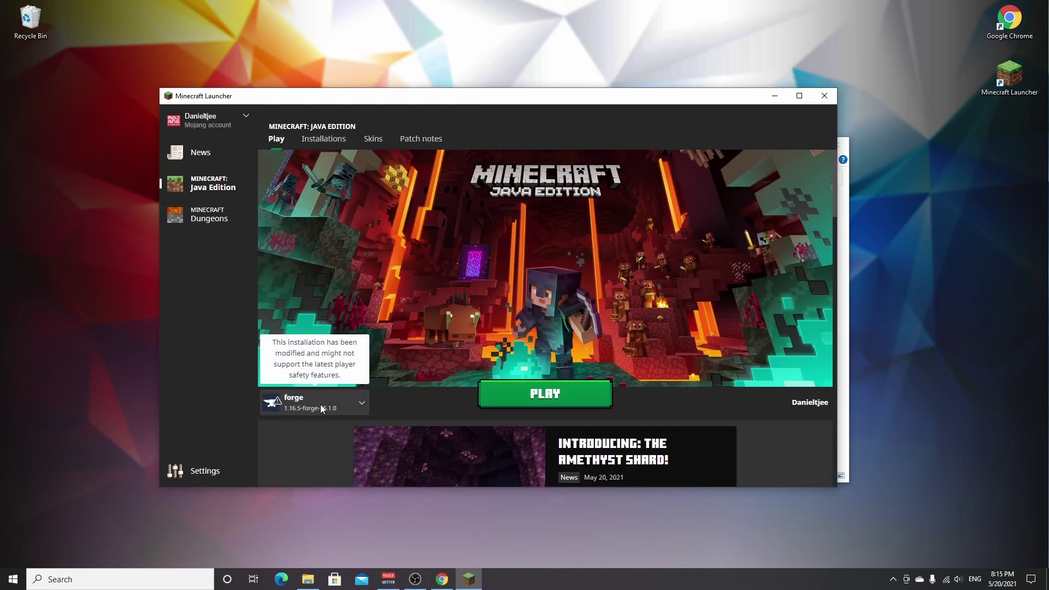
{"action": "left_click", "coordinate": [324, 140]}
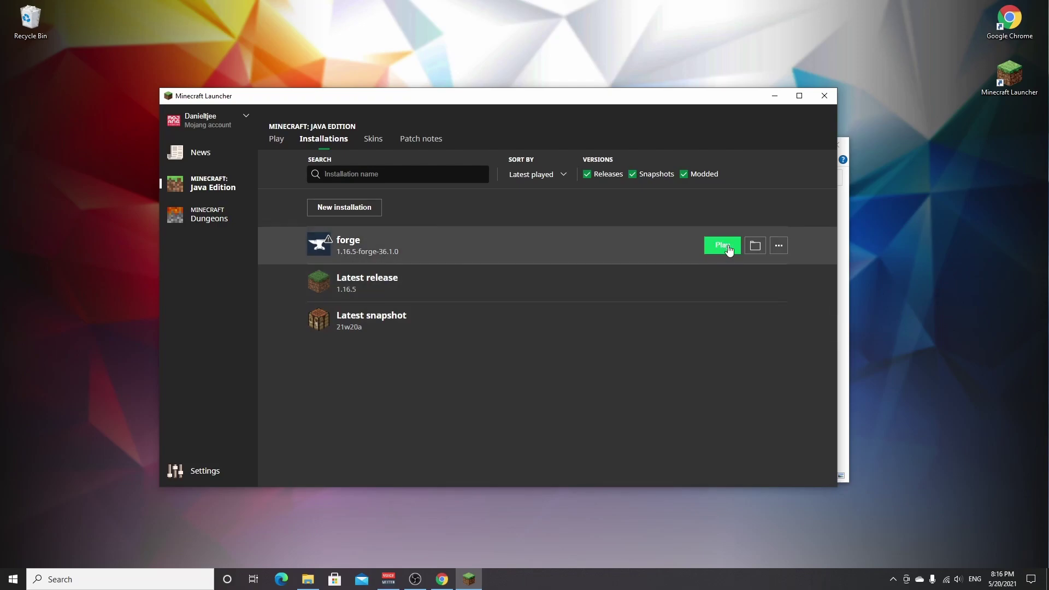
{"action": "left_click", "coordinate": [849, 278]}
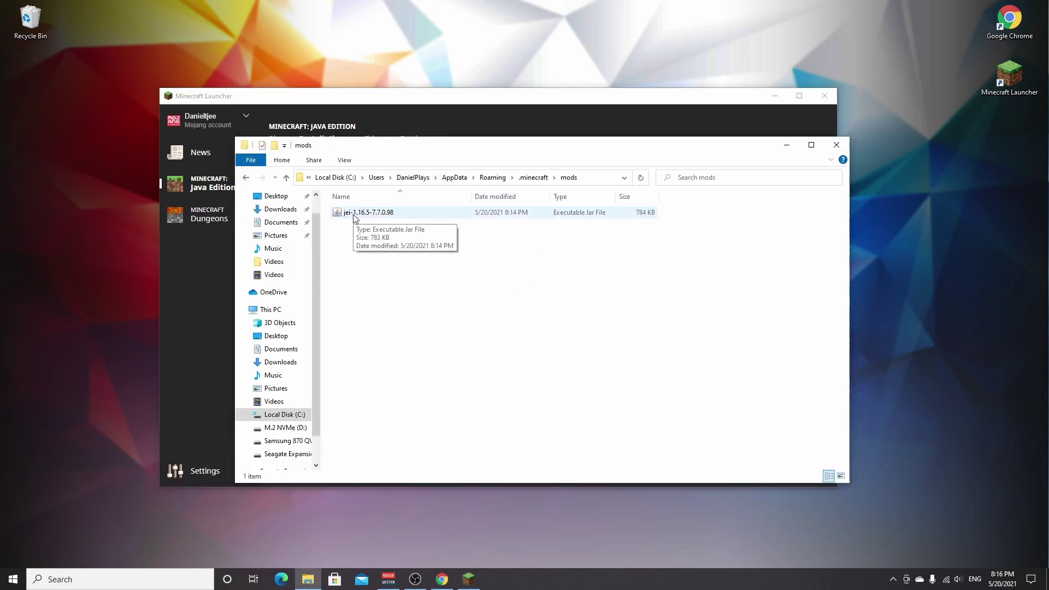
{"action": "left_click", "coordinate": [277, 133]}
{"action": "left_click", "coordinate": [277, 141]}
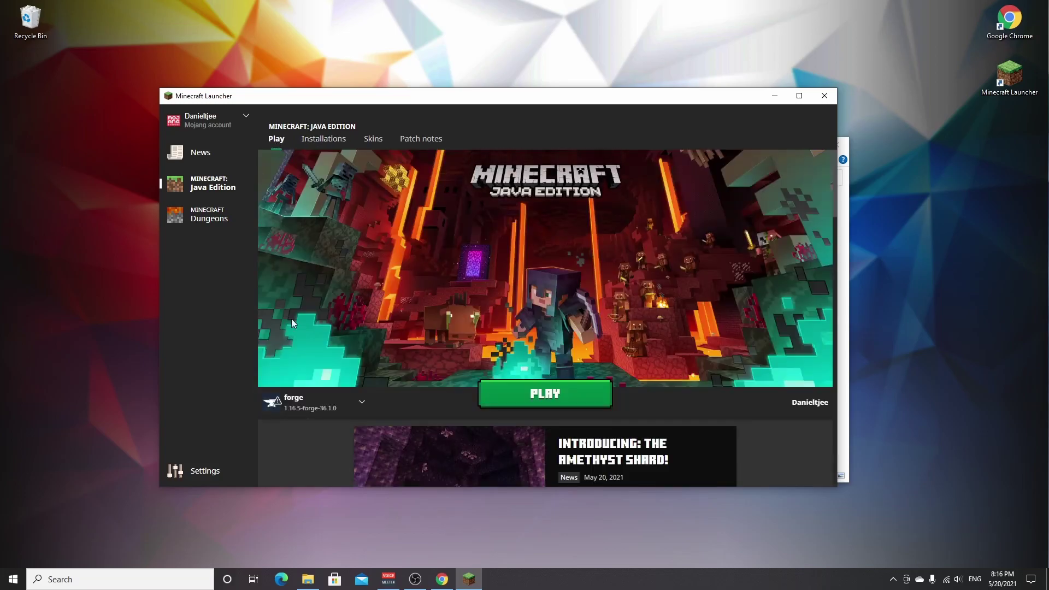
{"action": "left_click", "coordinate": [544, 396]}
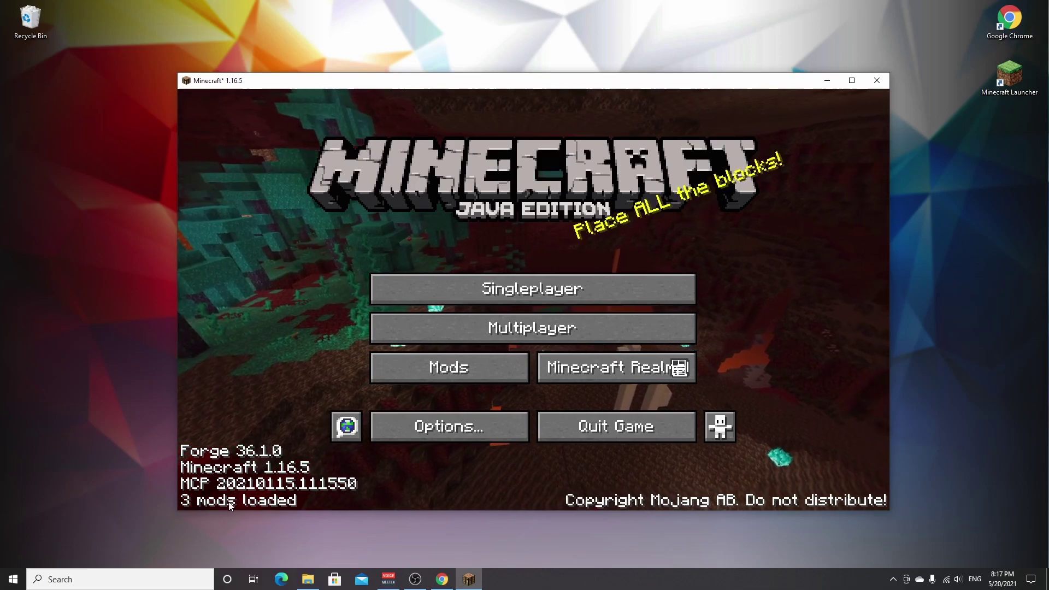
Check the Forge and Just Enough Items entries in the game's mod list, and return to the title screen
{"action": "left_click", "coordinate": [465, 376]}
{"action": "left_click", "coordinate": [265, 208]}
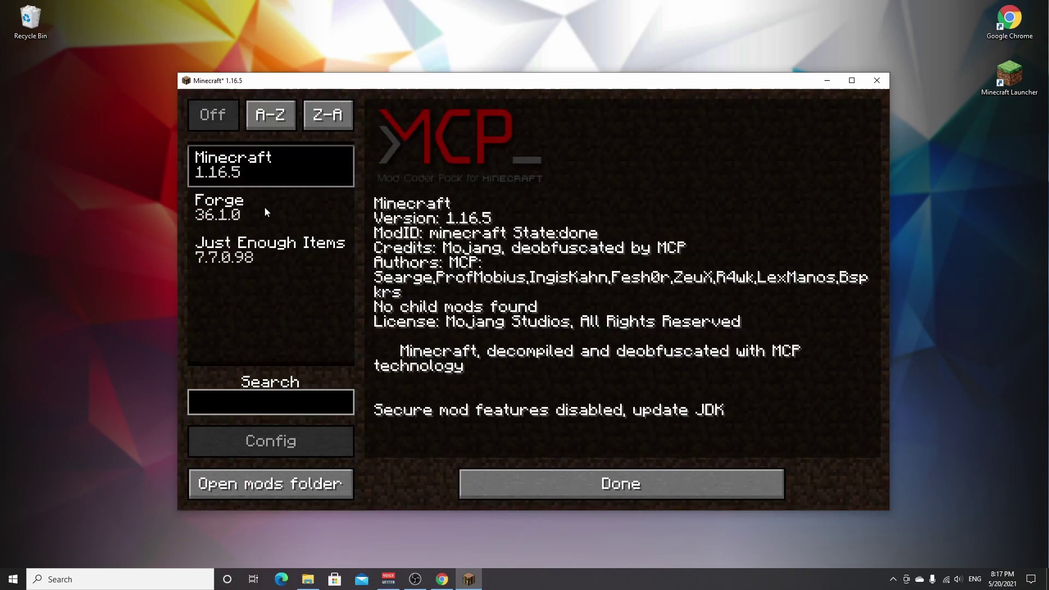
{"action": "left_click", "coordinate": [250, 214]}
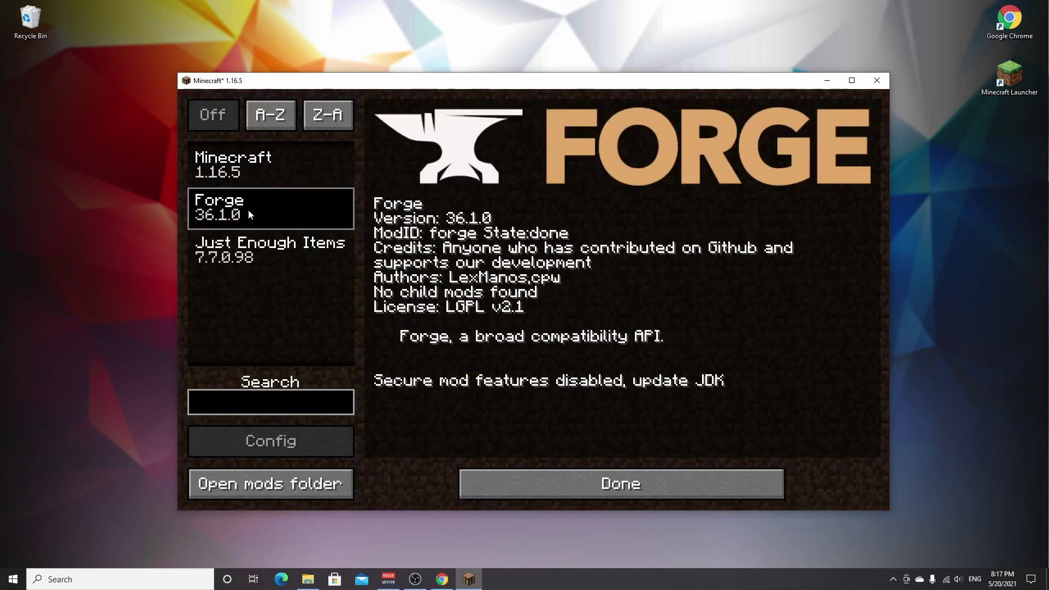
{"action": "left_click", "coordinate": [263, 263]}
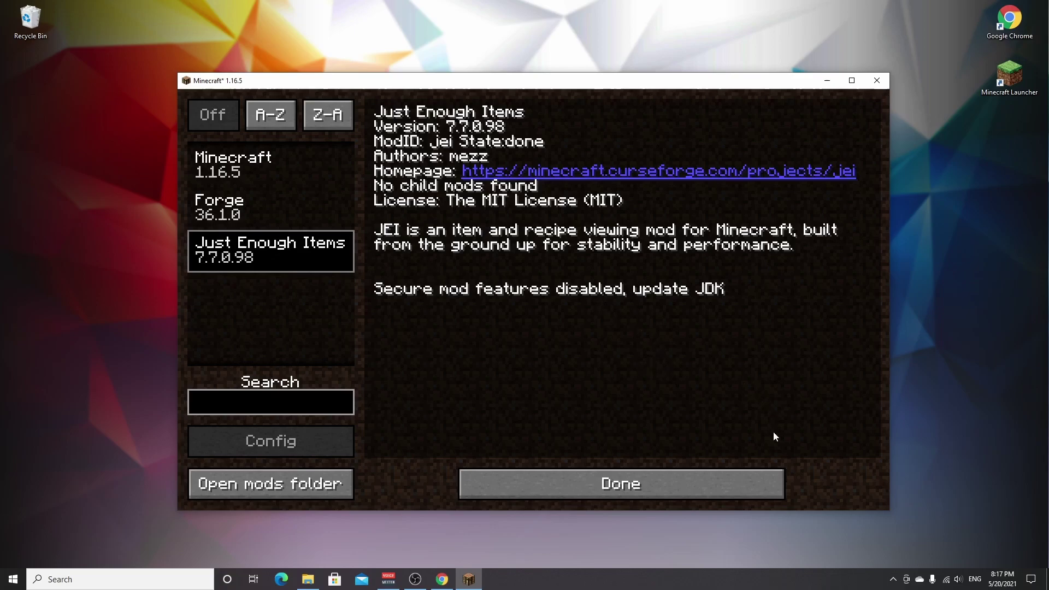
{"action": "left_click", "coordinate": [615, 486]}
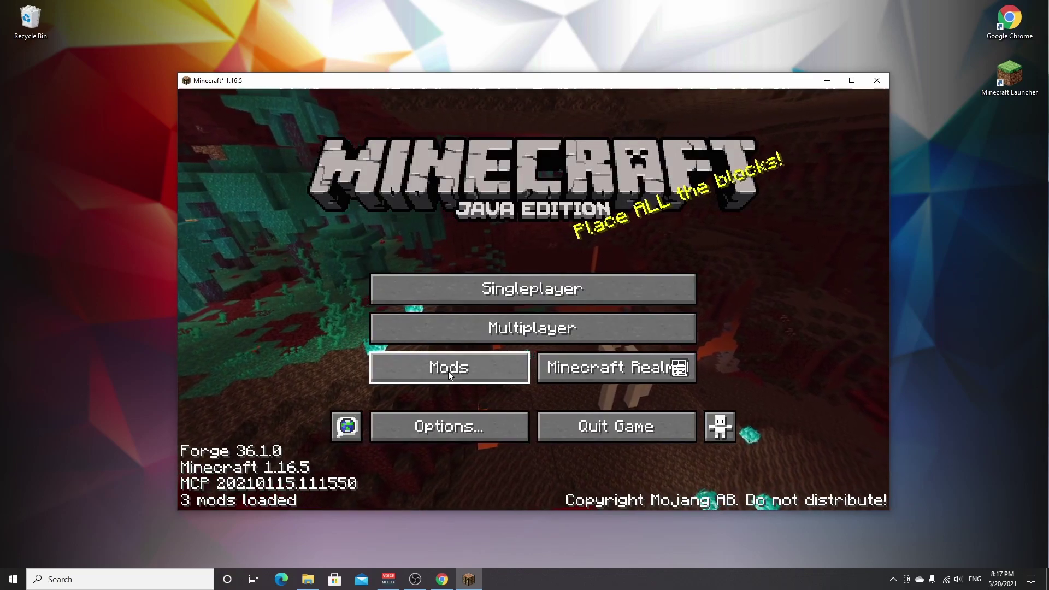
Load the version 1.16.5 singleplayer world named New World and view the Tools and Combat categories in the creative inventory
{"action": "left_click", "coordinate": [530, 282]}
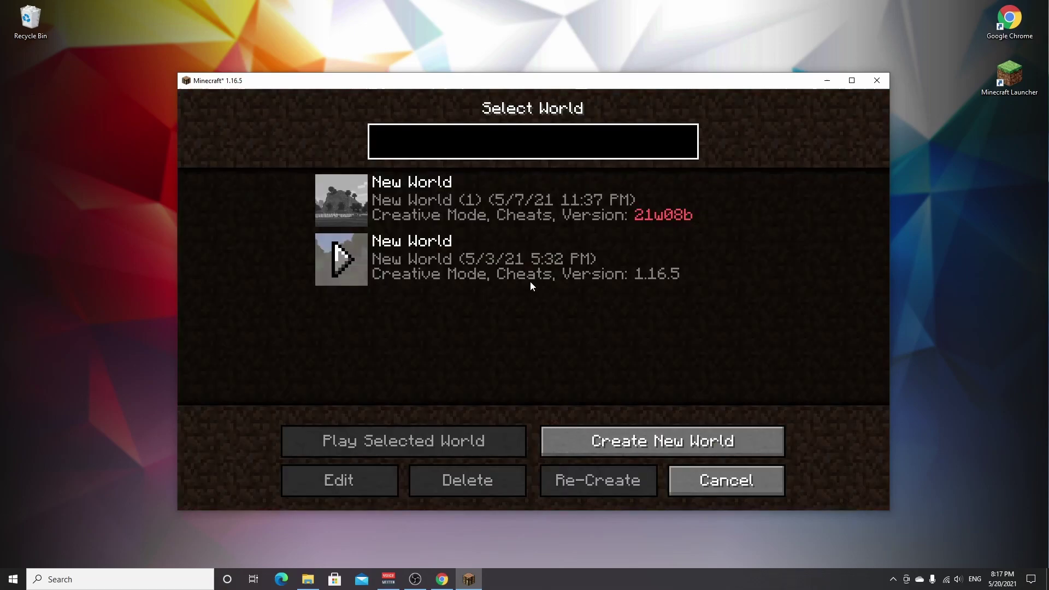
{"action": "left_click", "coordinate": [343, 260]}
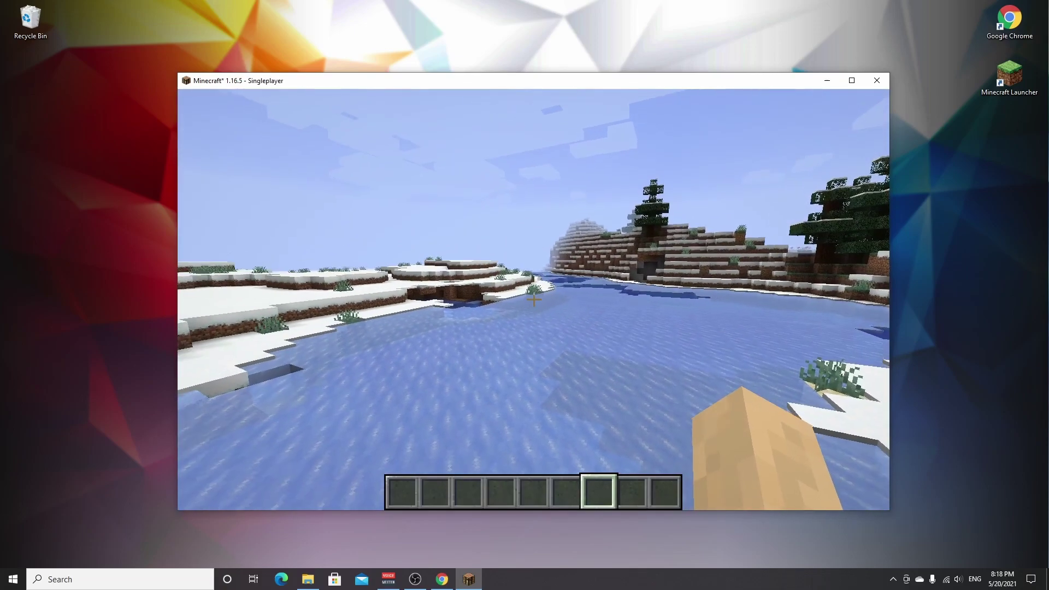
{"action": "key", "text": "e"}
{"action": "left_click", "coordinate": [508, 448]}
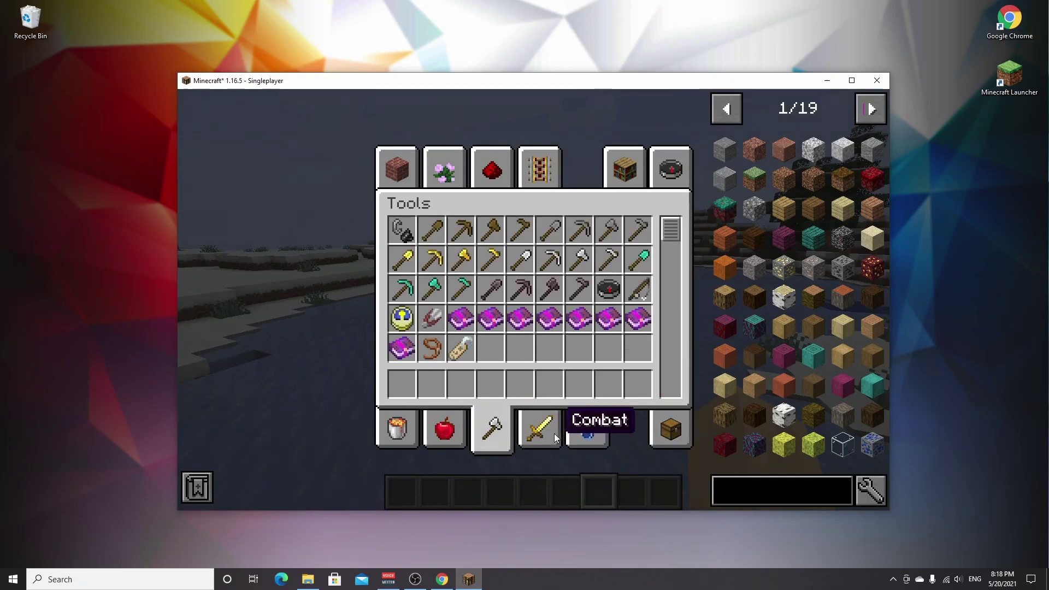
{"action": "left_click", "coordinate": [555, 433]}
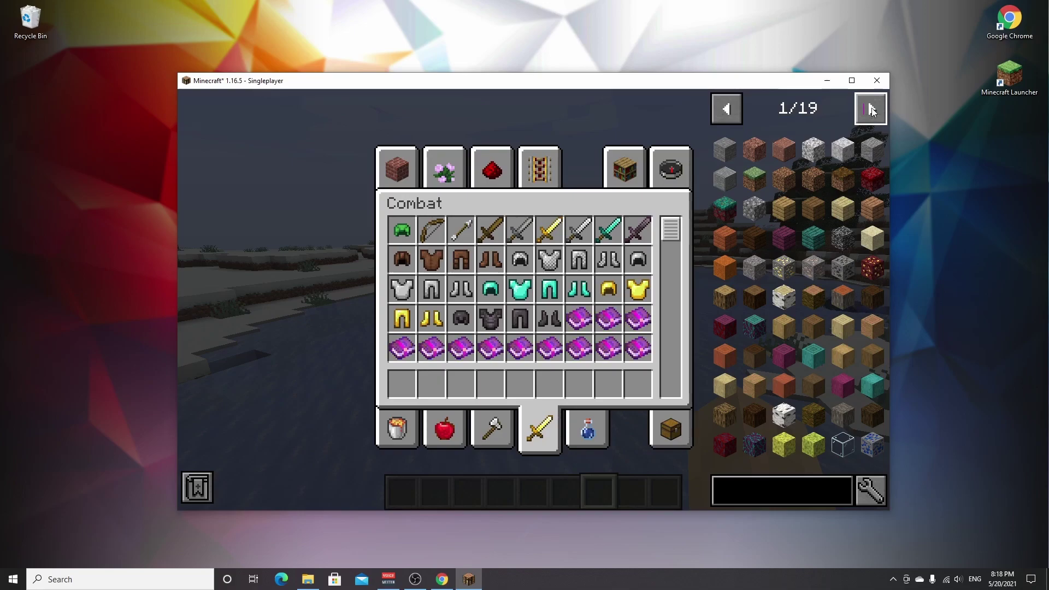
Look up the Oak Planks recipe in the Just Enough Items list and browse the planks' crafting uses through page 11
{"action": "left_click", "coordinate": [784, 208]}
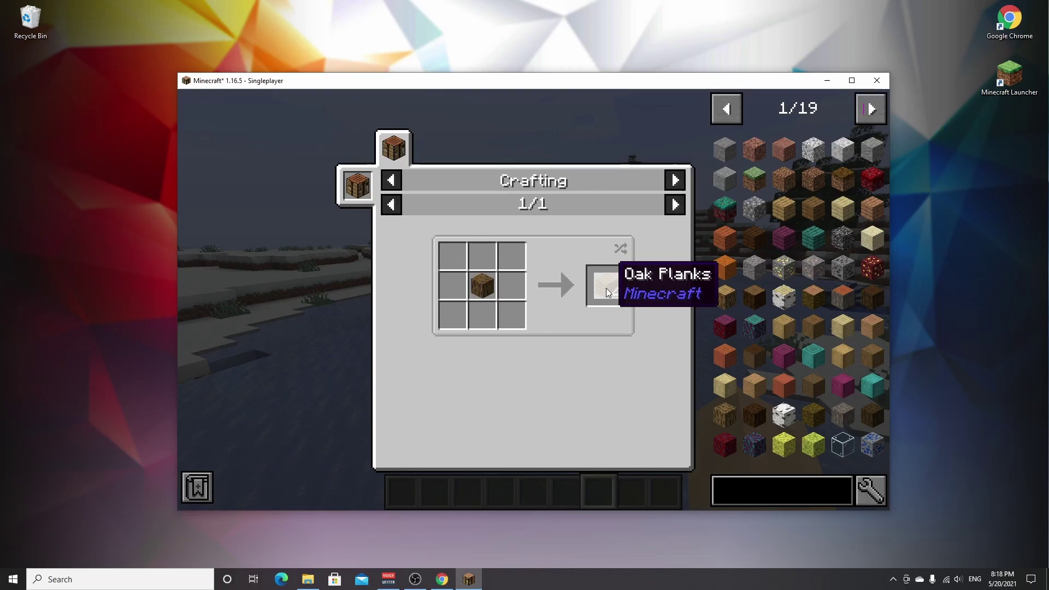
{"action": "right_click", "coordinate": [606, 287]}
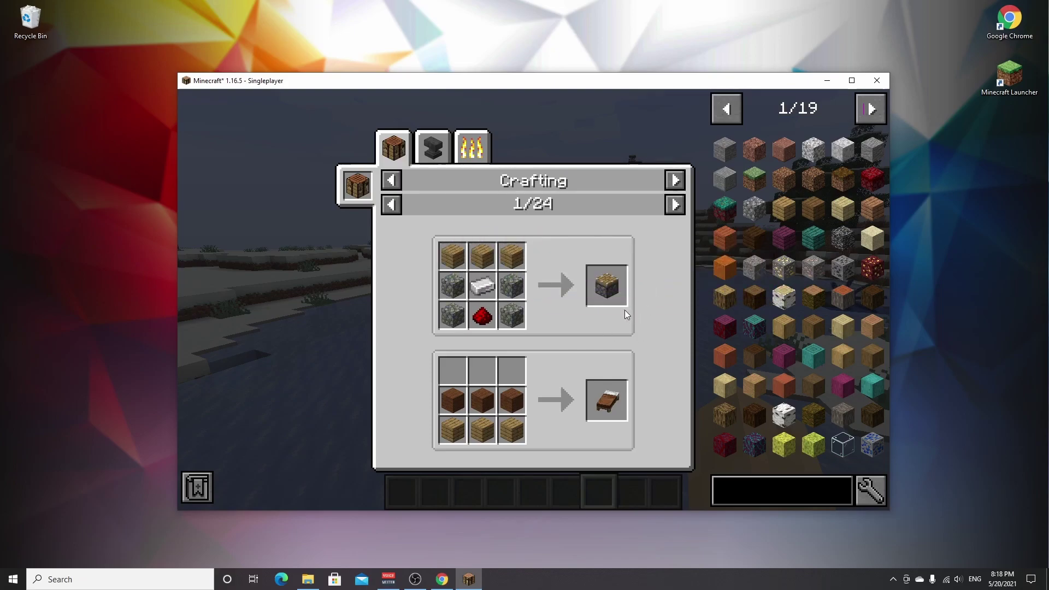
{"action": "left_click", "coordinate": [676, 206]}
{"action": "left_click", "coordinate": [676, 205]}
{"action": "left_click", "coordinate": [676, 206]}
{"action": "left_click", "coordinate": [676, 205]}
{"action": "left_click", "coordinate": [676, 206]}
{"action": "left_click", "coordinate": [675, 206]}
{"action": "left_click", "coordinate": [675, 206]}
{"action": "left_click", "coordinate": [674, 209]}
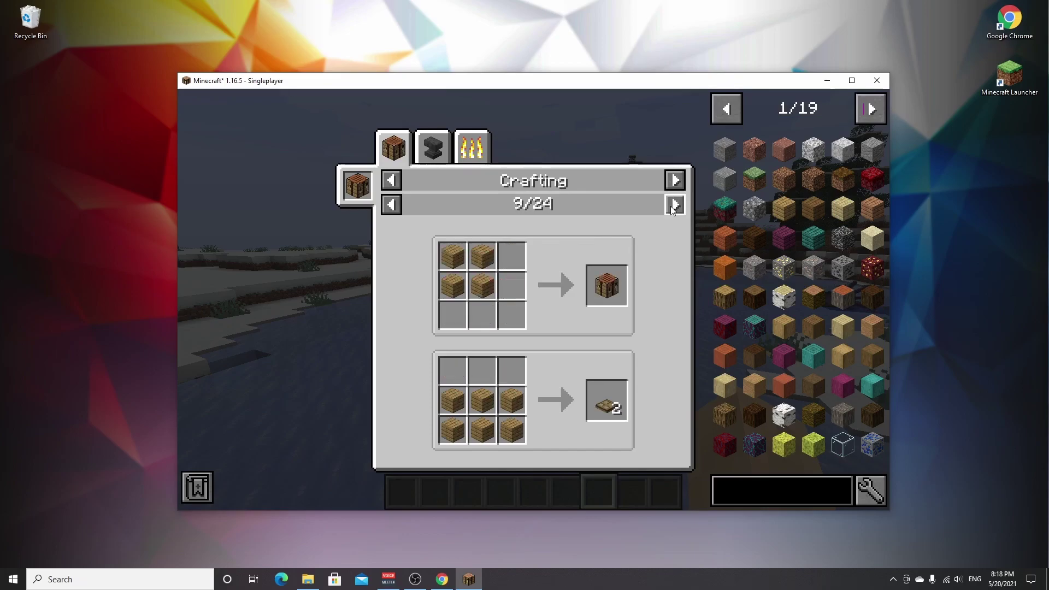
{"action": "left_click", "coordinate": [675, 207]}
{"action": "left_click", "coordinate": [675, 207]}
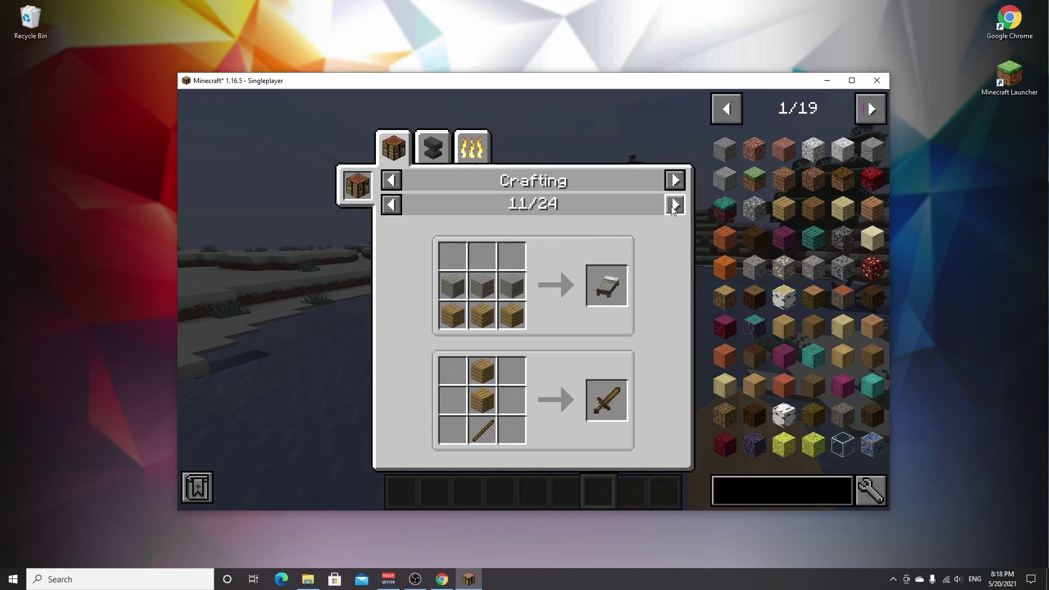
Examine the Anvil and Fuel uses of Oak Planks
{"action": "left_click", "coordinate": [438, 159]}
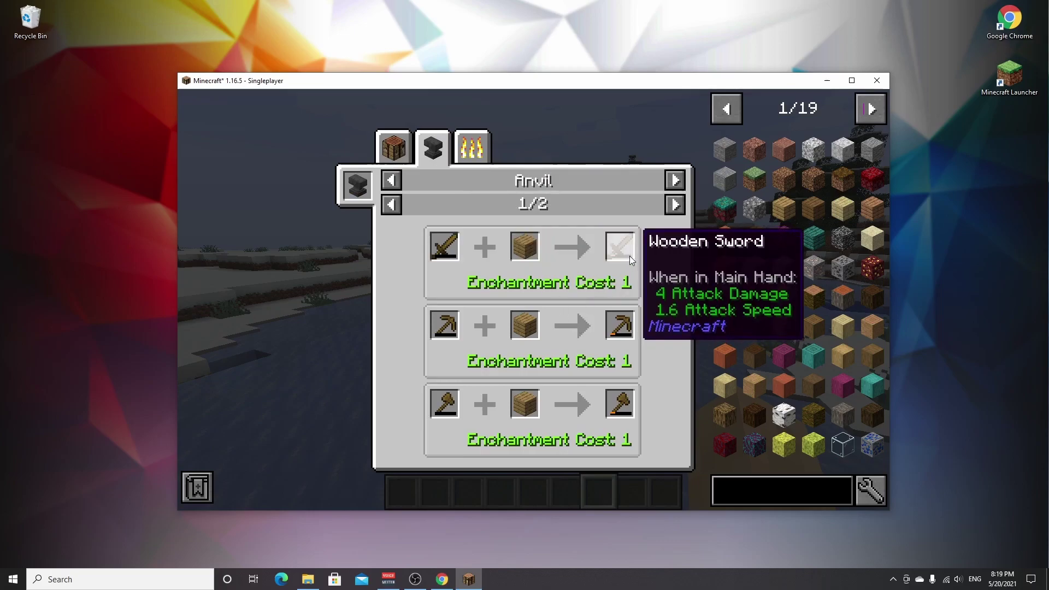
{"action": "left_click", "coordinate": [488, 154]}
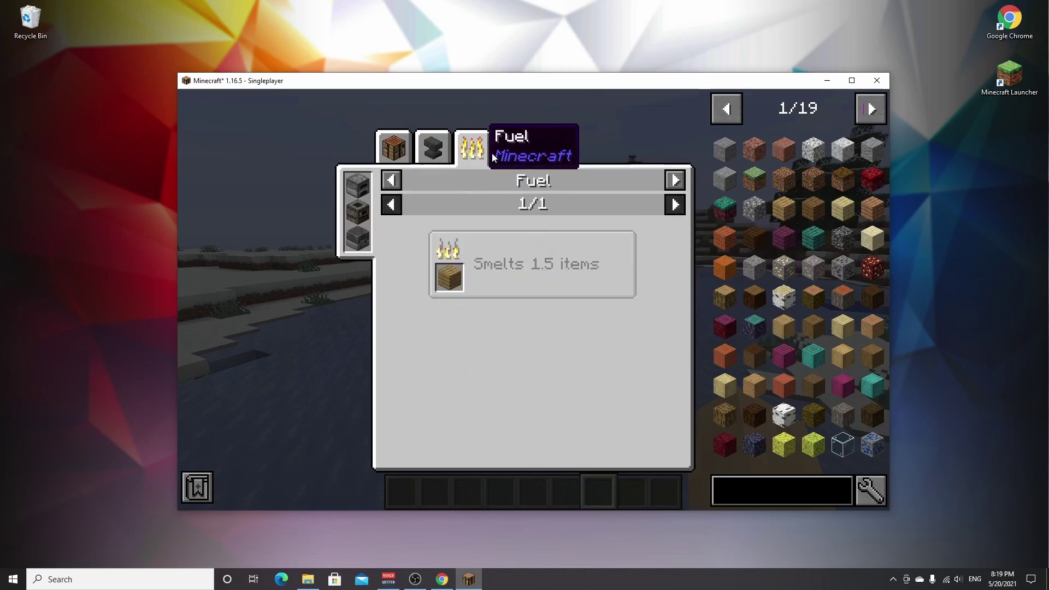